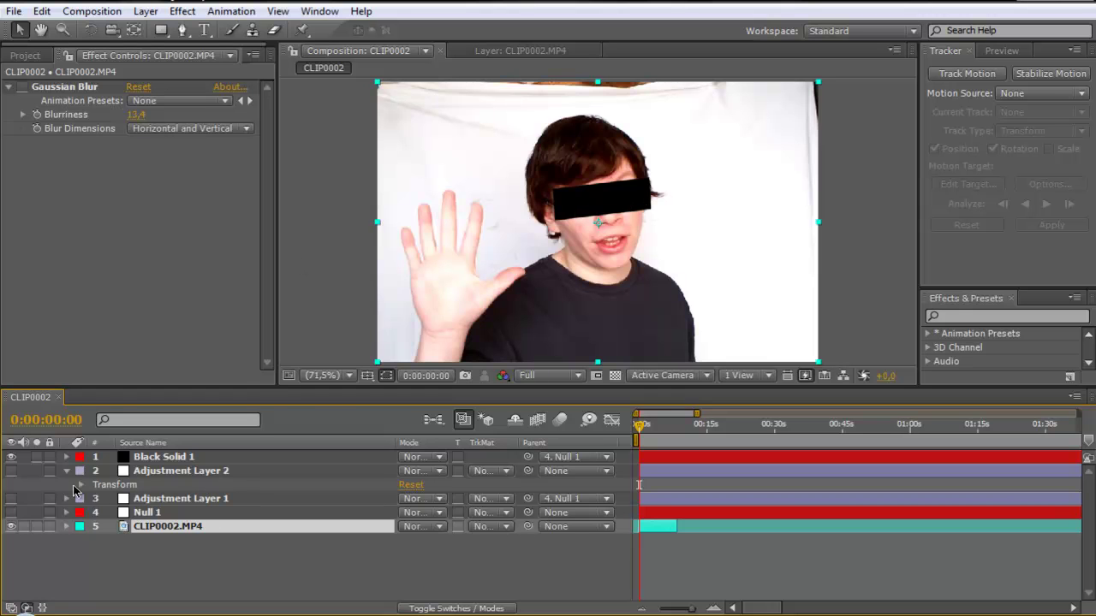
Step: Turn off Black Solid 1 so the Adjustment Layer 1 face blur shows instead of the eye bar
{"action": "left_click_drag", "start_coordinate": [11, 456], "coordinate": [11, 471]}
{"action": "left_click", "coordinate": [11, 498]}
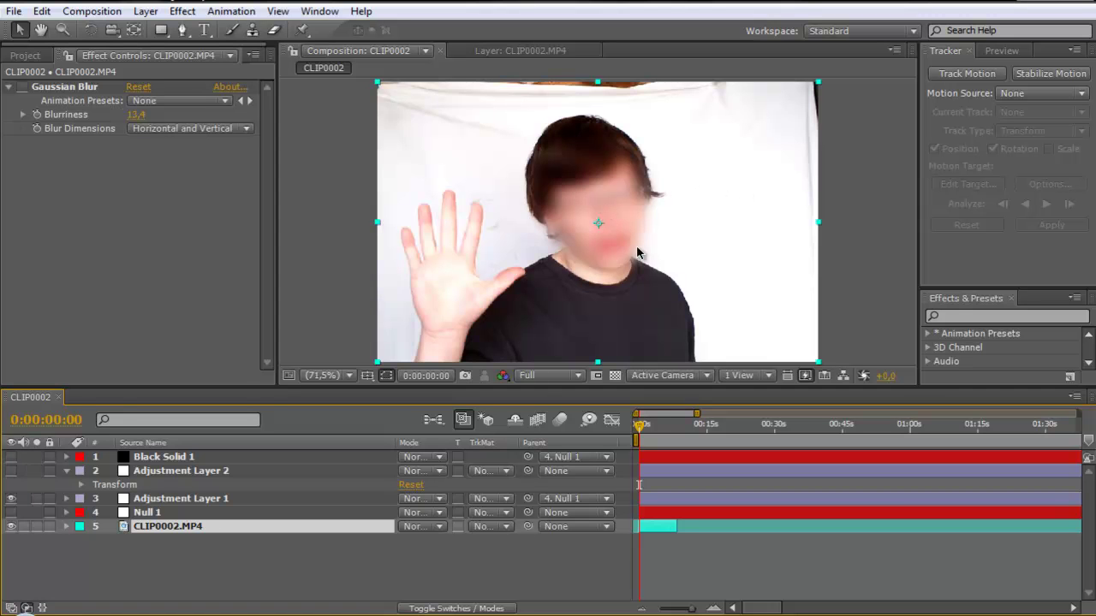
Step: Turn off the face blur layer so the unaltered footage shows
{"action": "left_click", "coordinate": [11, 499]}
{"action": "left_click", "coordinate": [13, 11]}
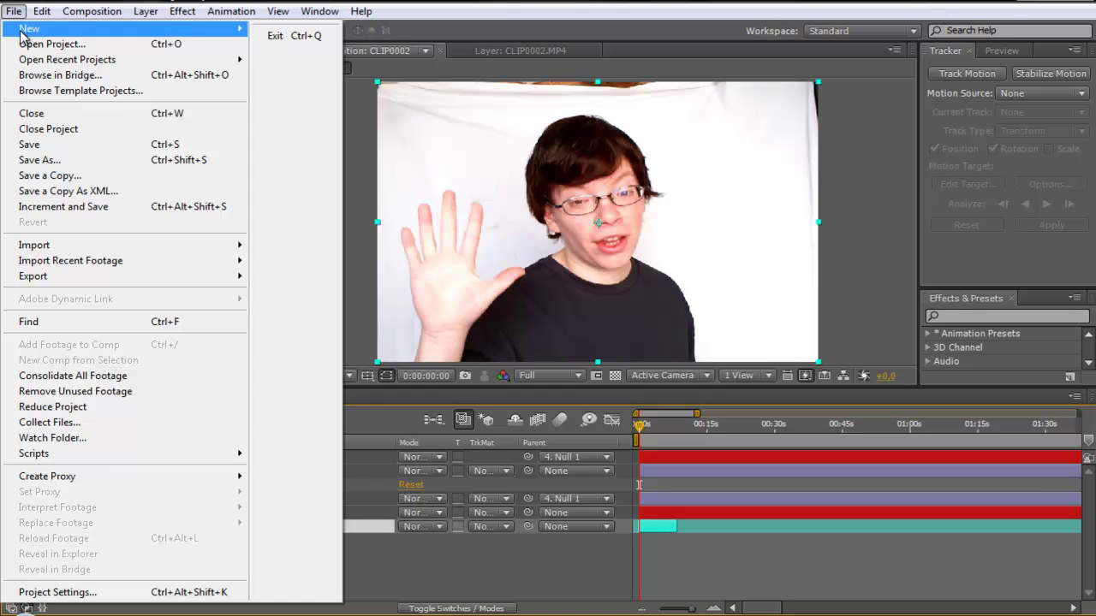
{"action": "mouse_move", "coordinate": [22, 36]}
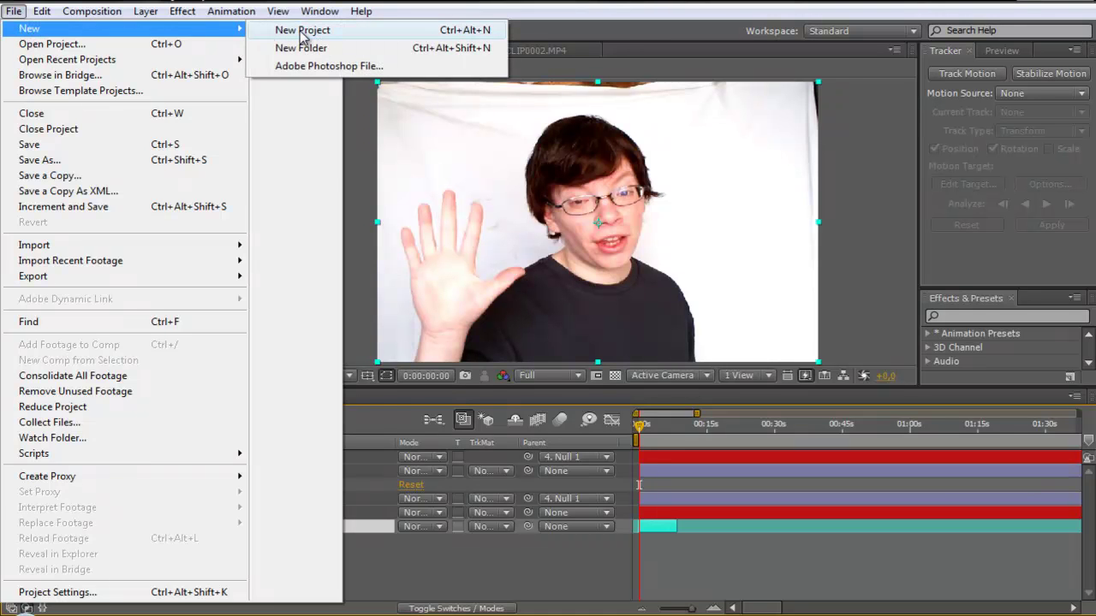
{"action": "key", "text": "Escape"}
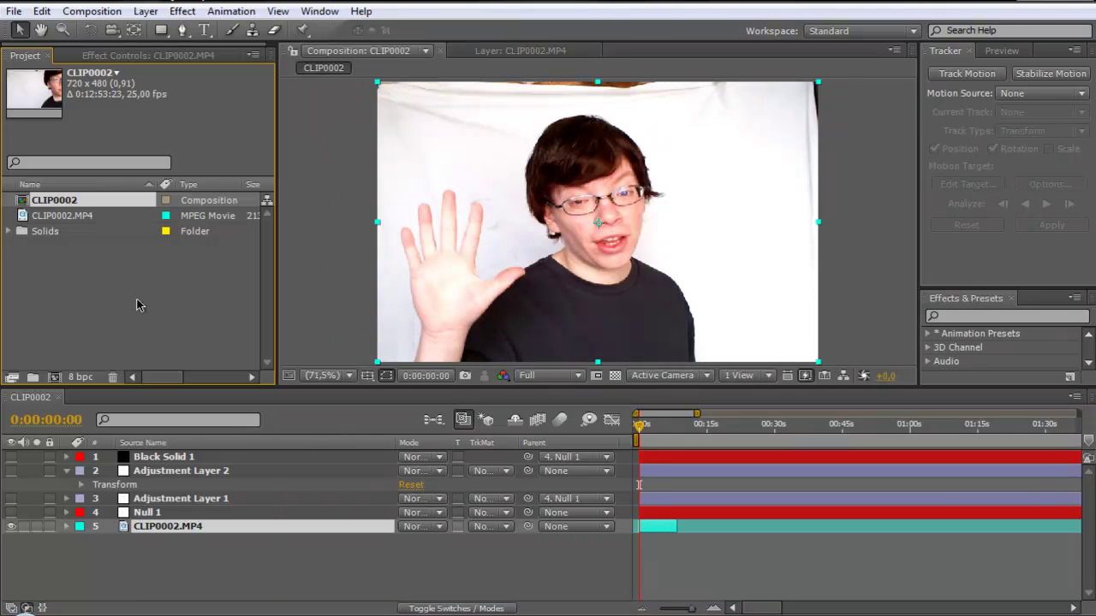
Step: Create composition CLIP0003 from CLIP0002.MP4 and scrub through its footage
{"action": "left_click", "coordinate": [53, 219]}
{"action": "left_click_drag", "start_coordinate": [53, 219], "coordinate": [53, 376]}
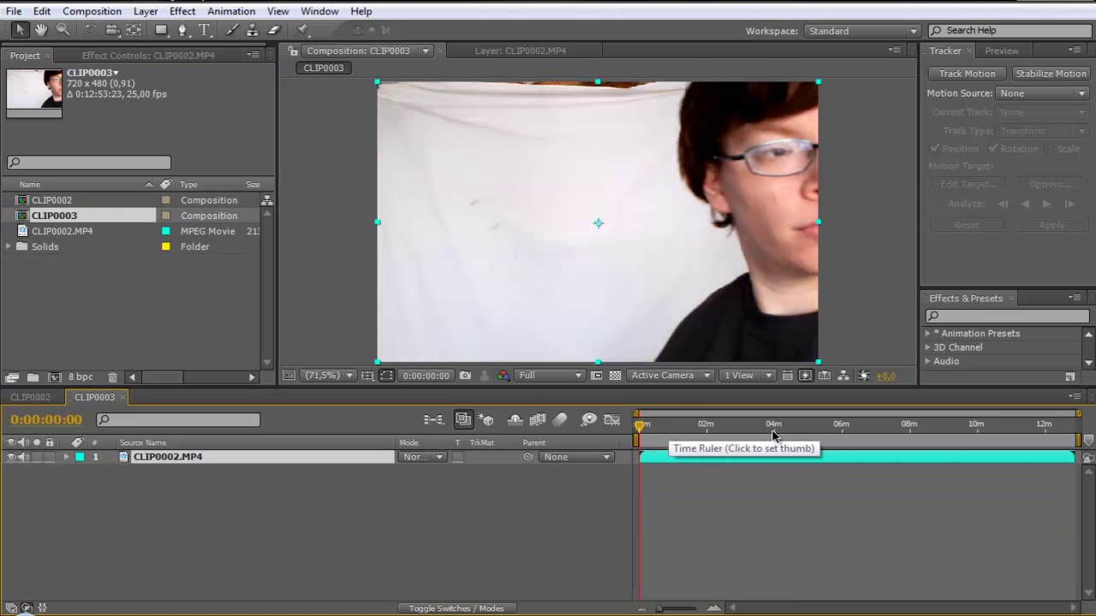
{"action": "left_click_drag", "start_coordinate": [683, 425], "coordinate": [708, 428]}
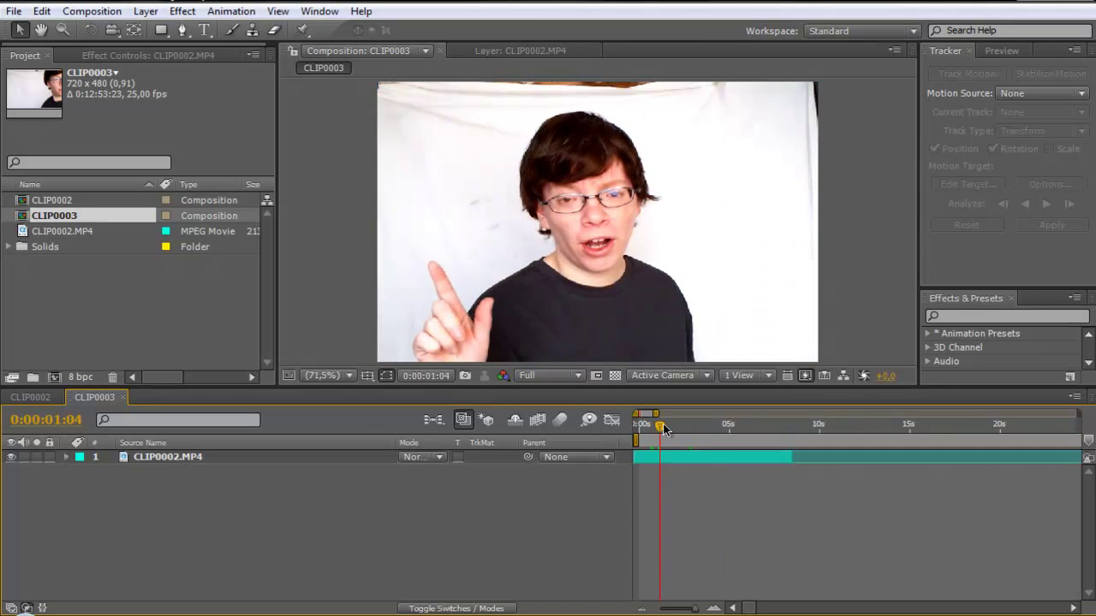
{"action": "left_click_drag", "start_coordinate": [660, 428], "coordinate": [619, 432]}
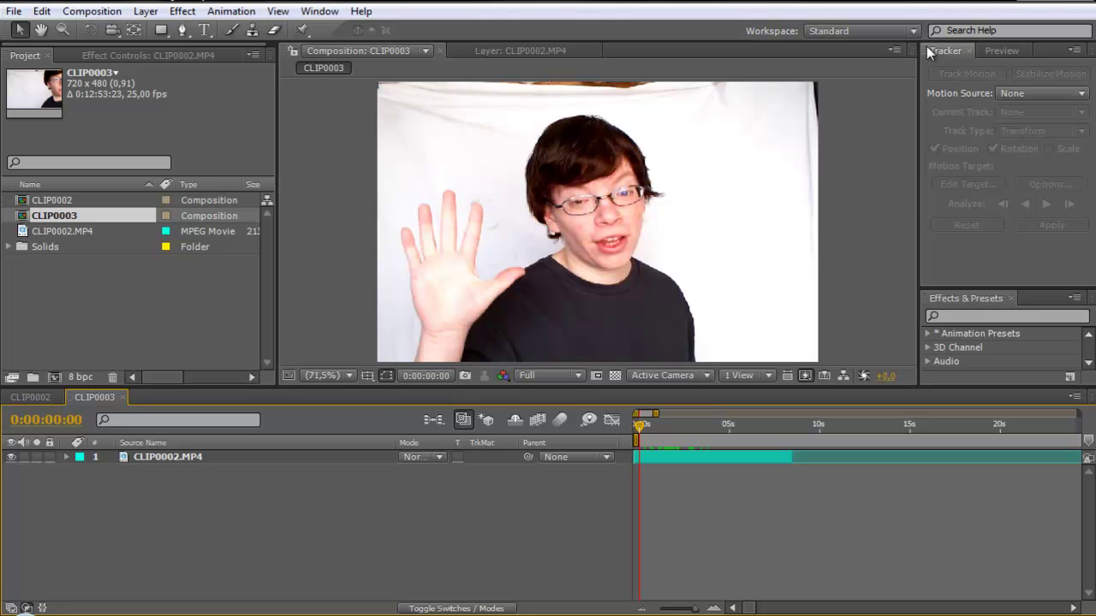
Step: Open the Tracker panel and start a motion track on the CLIP0002.MP4 layer
{"action": "left_click", "coordinate": [318, 12]}
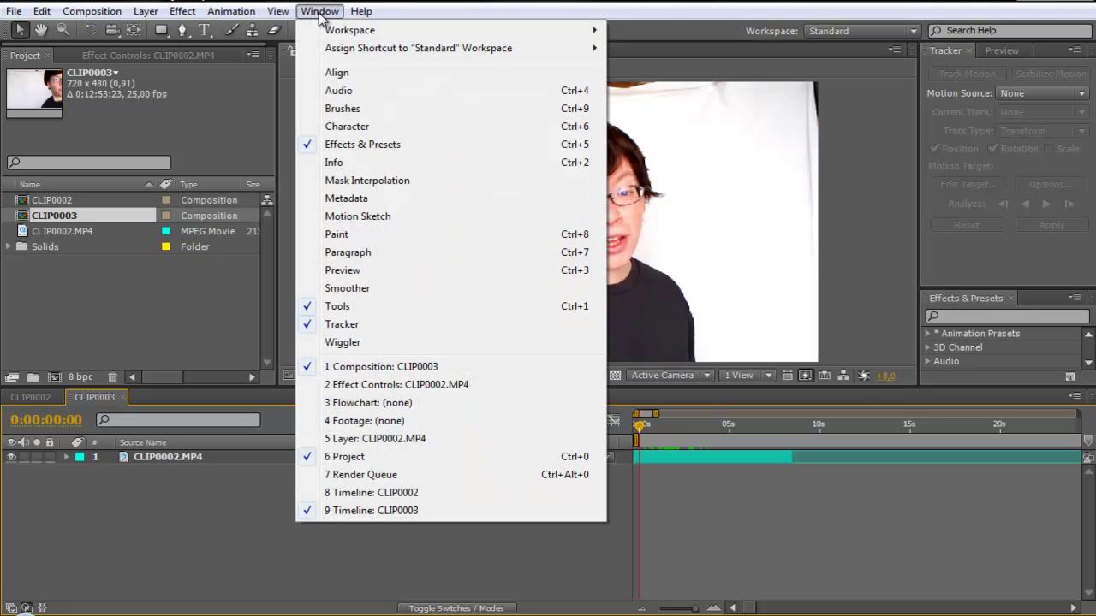
{"action": "left_click", "coordinate": [340, 329]}
{"action": "left_click", "coordinate": [288, 461]}
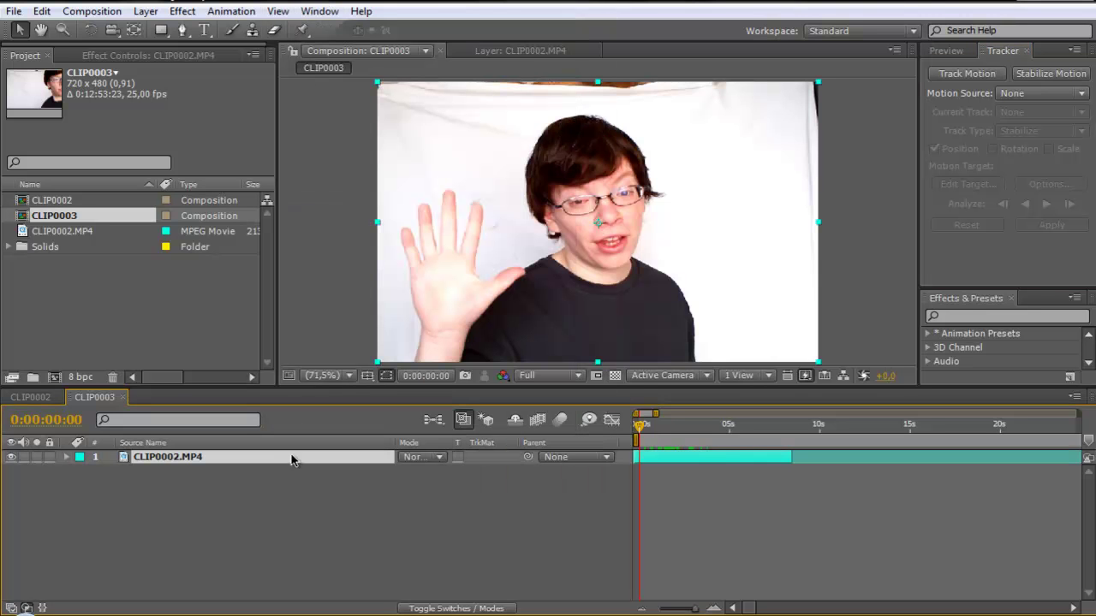
{"action": "left_click", "coordinate": [958, 73]}
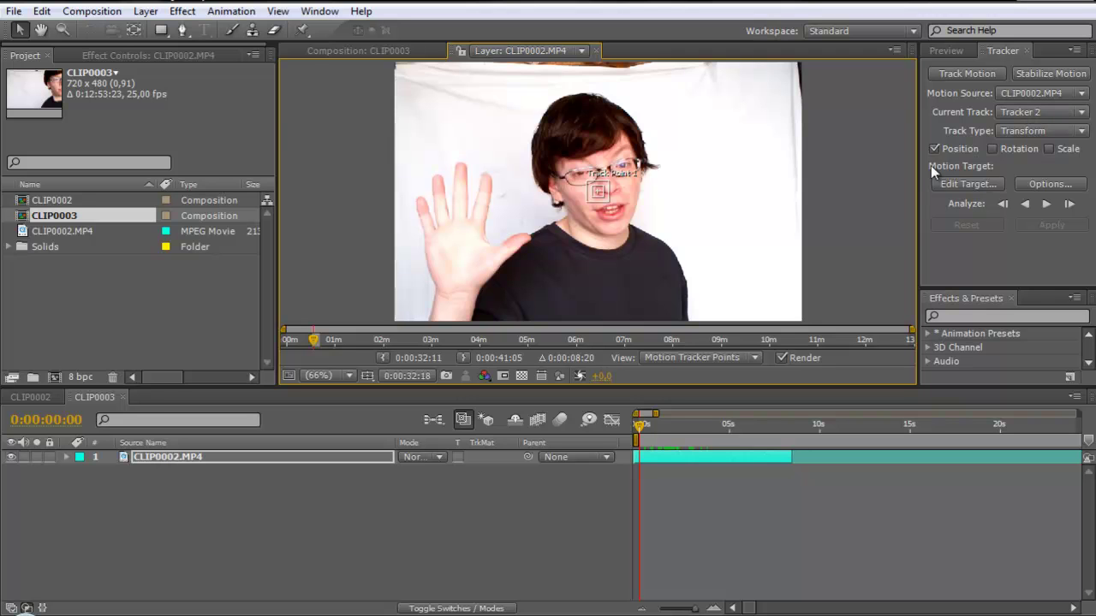
Step: Enable rotation, place both track points on the eyes, and analyze forward to 0:00:01:01
{"action": "left_click", "coordinate": [993, 149]}
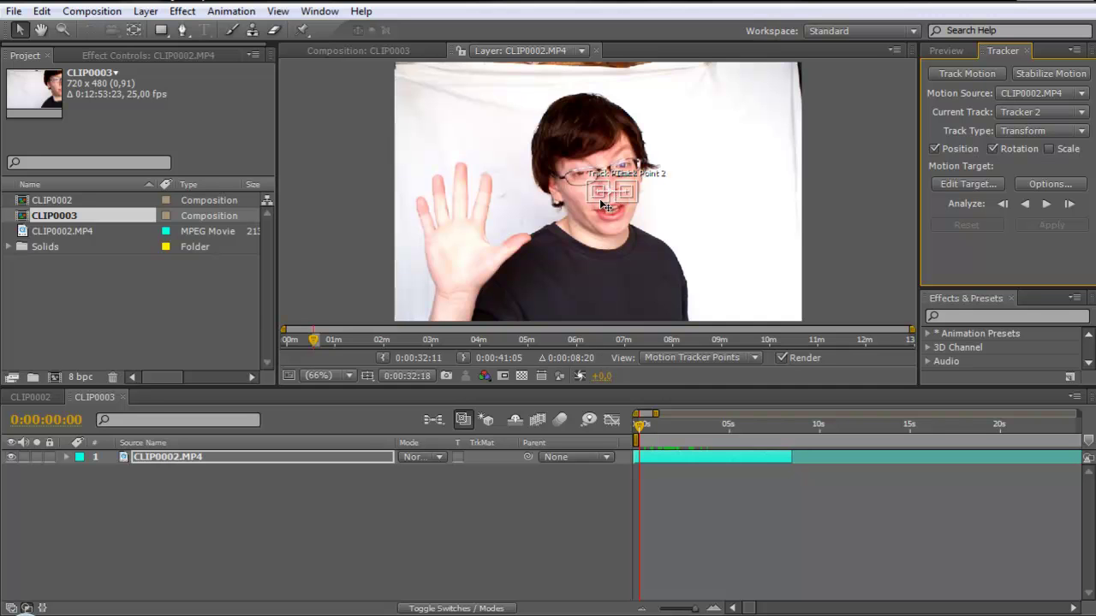
{"action": "left_click_drag", "start_coordinate": [598, 202], "coordinate": [581, 181]}
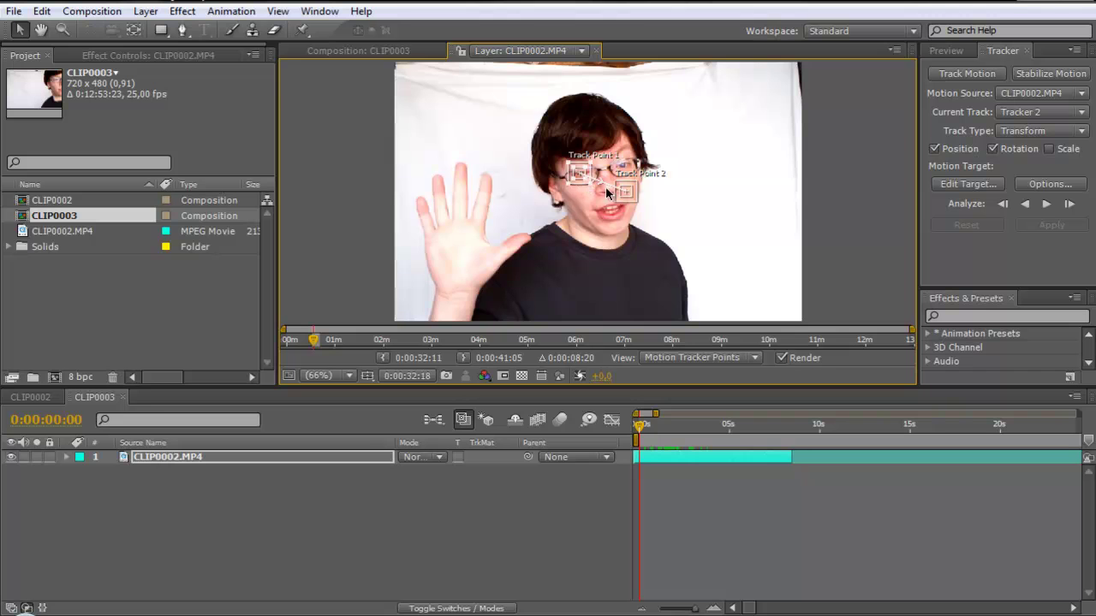
{"action": "left_click", "coordinate": [1048, 204]}
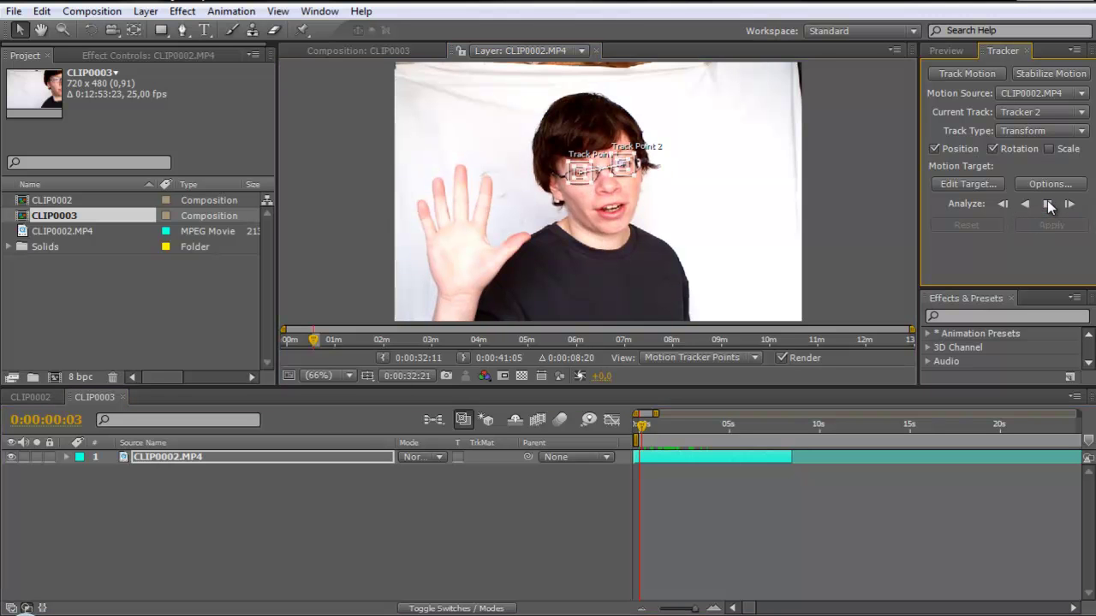
{"action": "left_click", "coordinate": [1047, 203]}
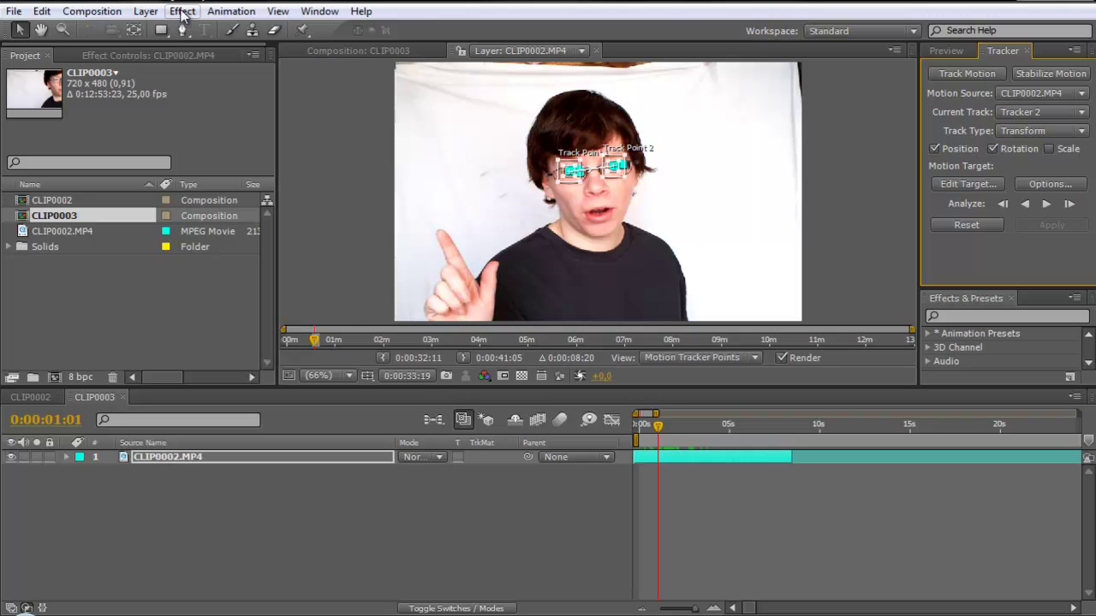
Step: Add a new null object and set Null 2 as the tracker's motion target
{"action": "left_click", "coordinate": [146, 11]}
{"action": "mouse_move", "coordinate": [154, 38]}
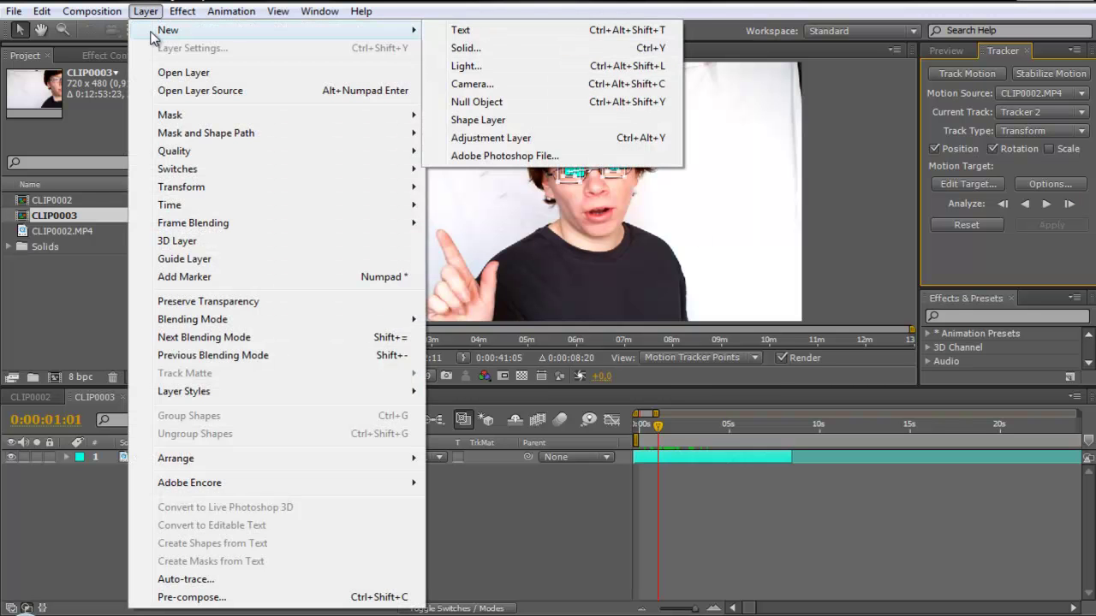
{"action": "left_click", "coordinate": [493, 105]}
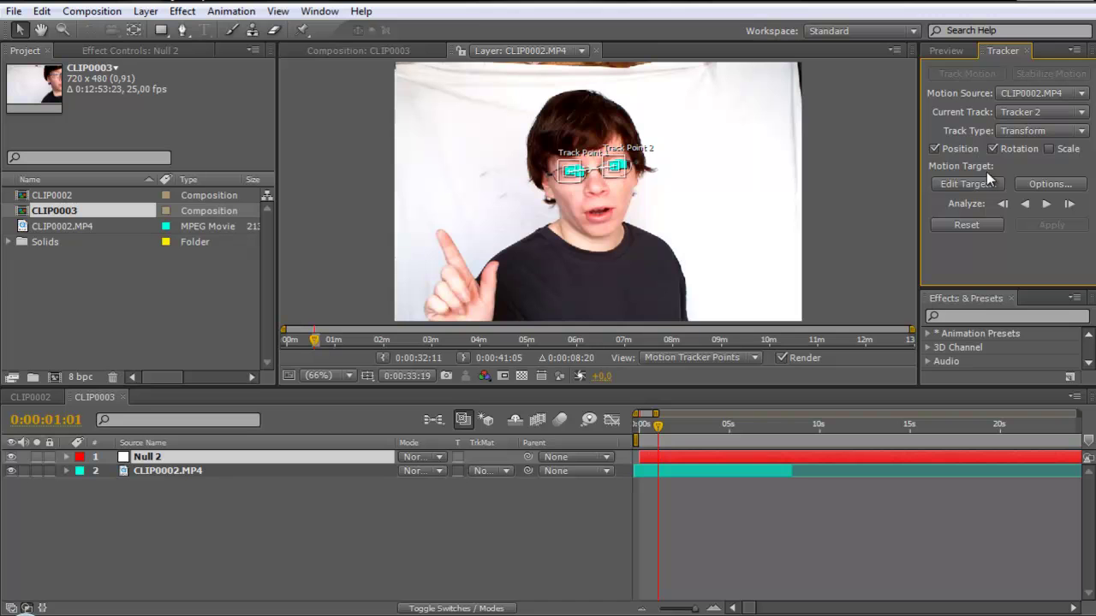
{"action": "left_click", "coordinate": [964, 184]}
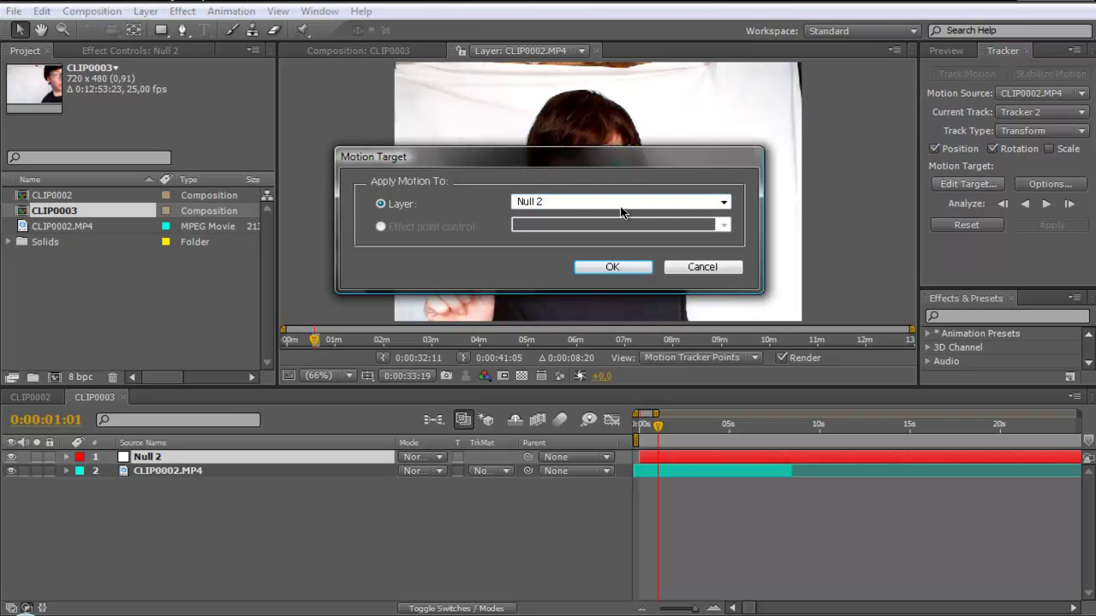
{"action": "left_click", "coordinate": [625, 267]}
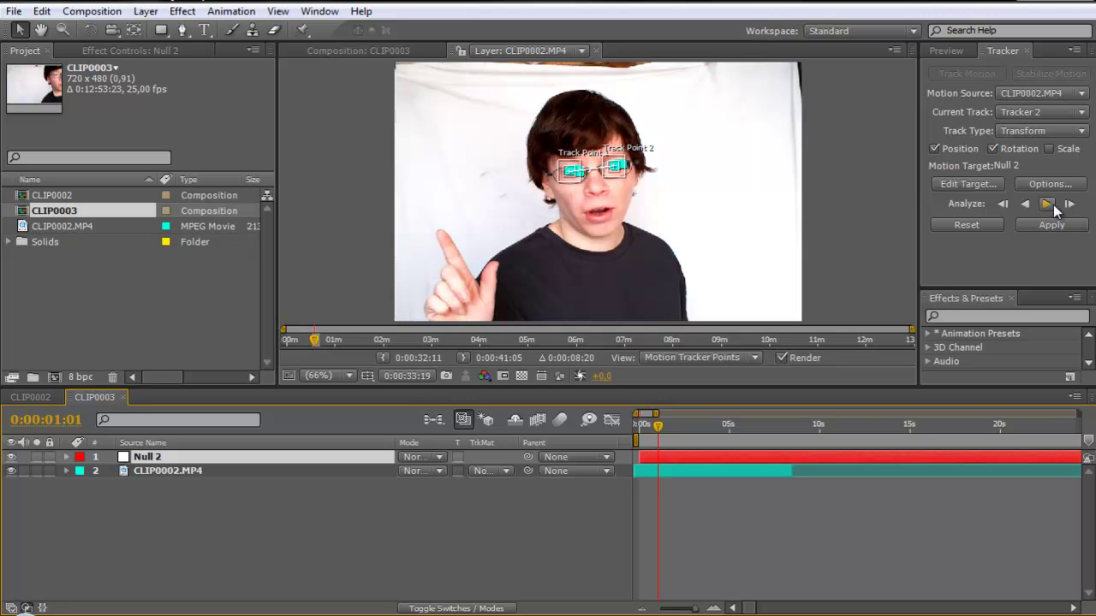
Step: Apply the eye track's X and Y motion to Null 2, then hide and collapse the null
{"action": "left_click", "coordinate": [1052, 225]}
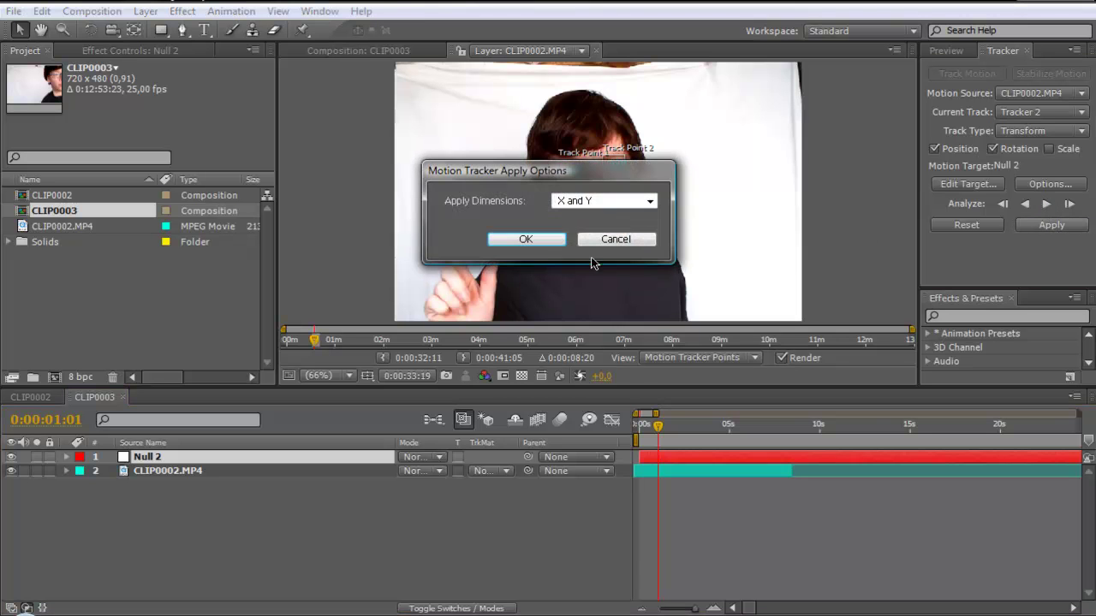
{"action": "left_click", "coordinate": [526, 239]}
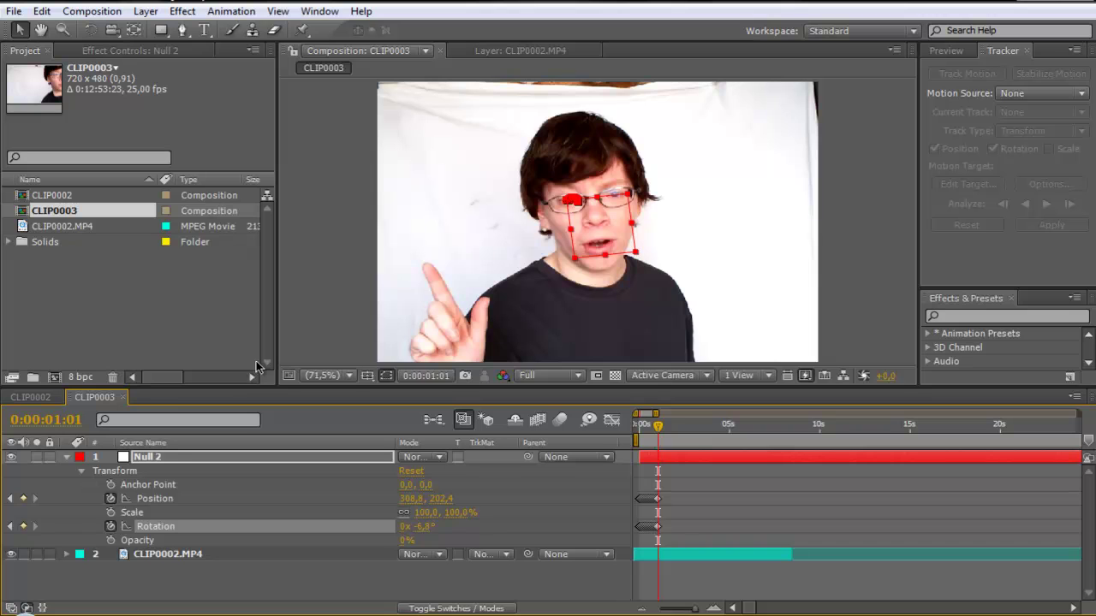
{"action": "left_click", "coordinate": [11, 457]}
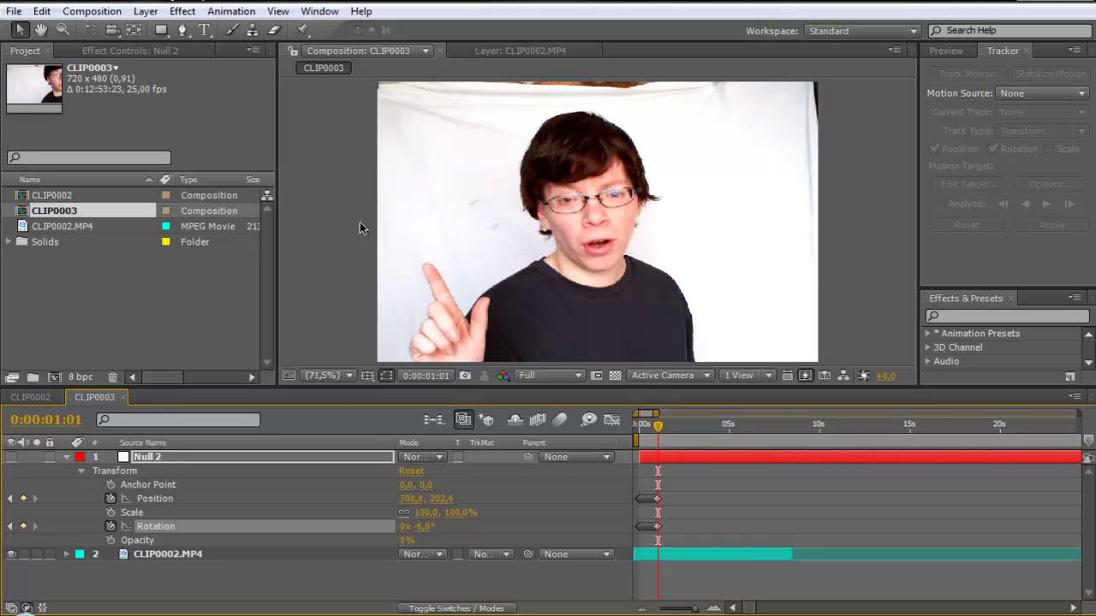
{"action": "left_click", "coordinate": [66, 457]}
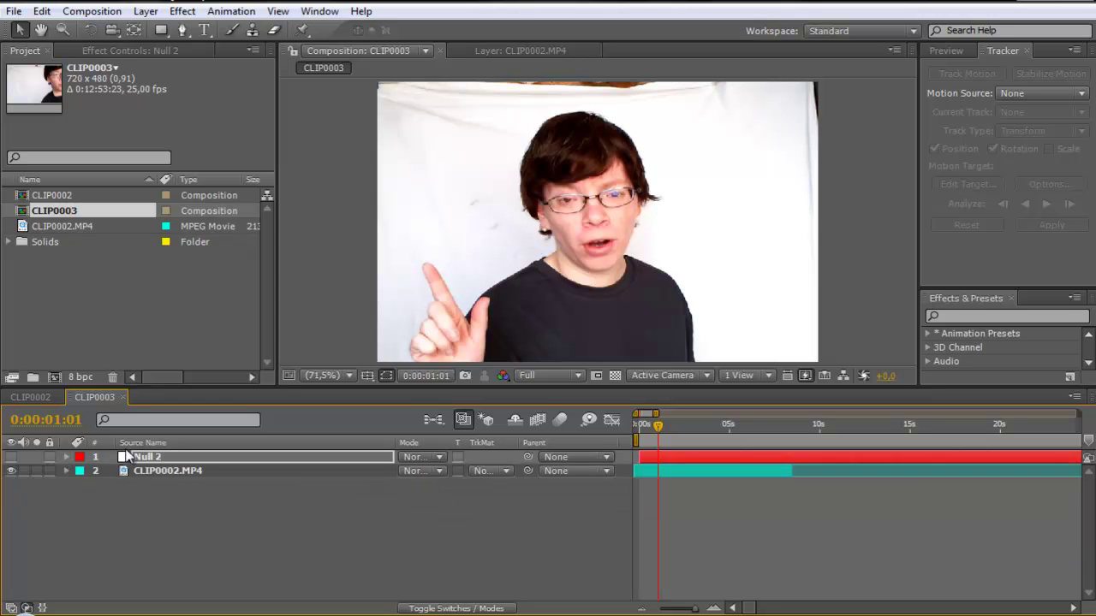
Step: Deselect all layers and add a comp-size 720×480 black solid, Black Solid 2
{"action": "key", "text": "F2"}
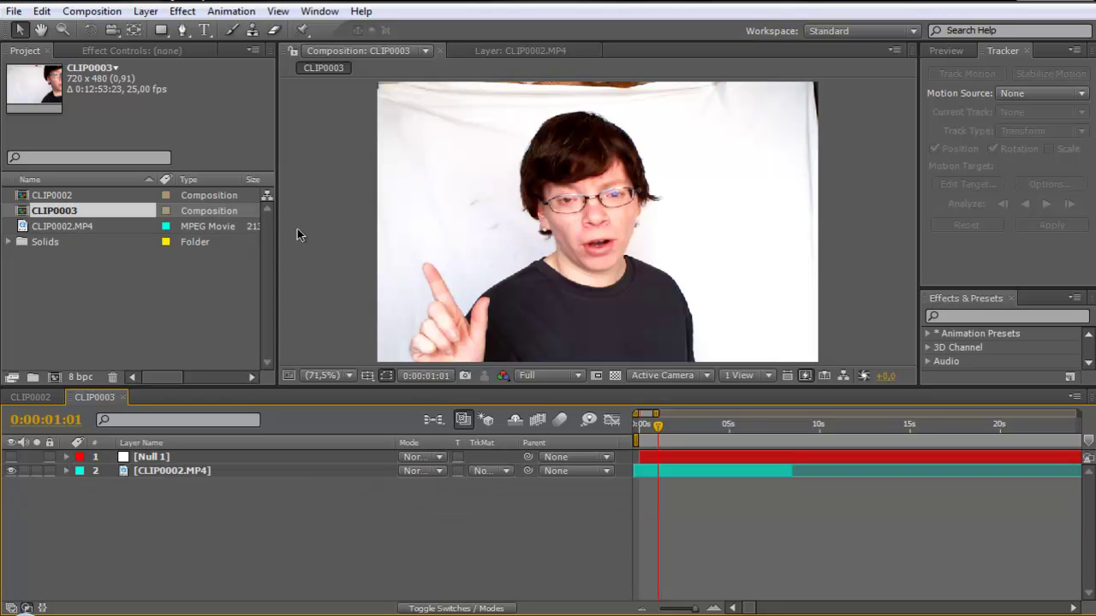
{"action": "left_click", "coordinate": [145, 12]}
{"action": "mouse_move", "coordinate": [158, 30]}
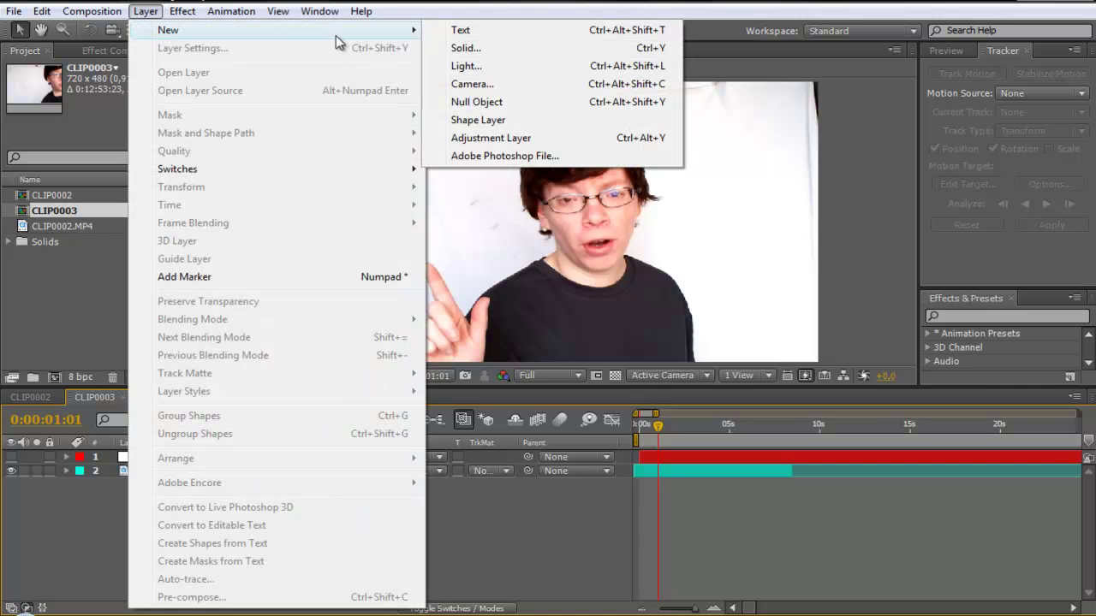
{"action": "left_click", "coordinate": [506, 43]}
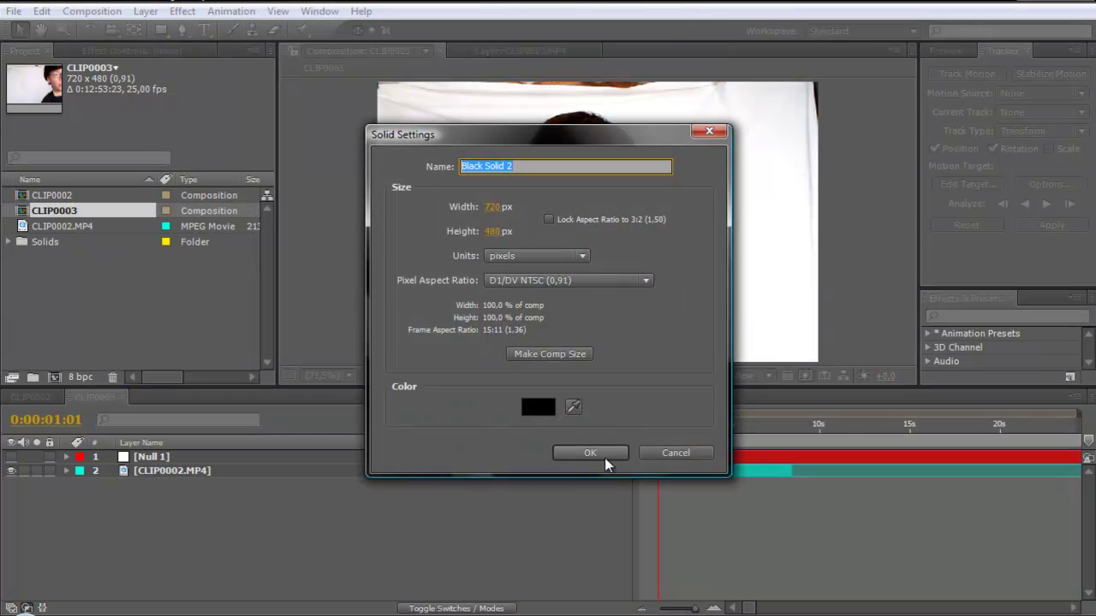
{"action": "left_click", "coordinate": [603, 456]}
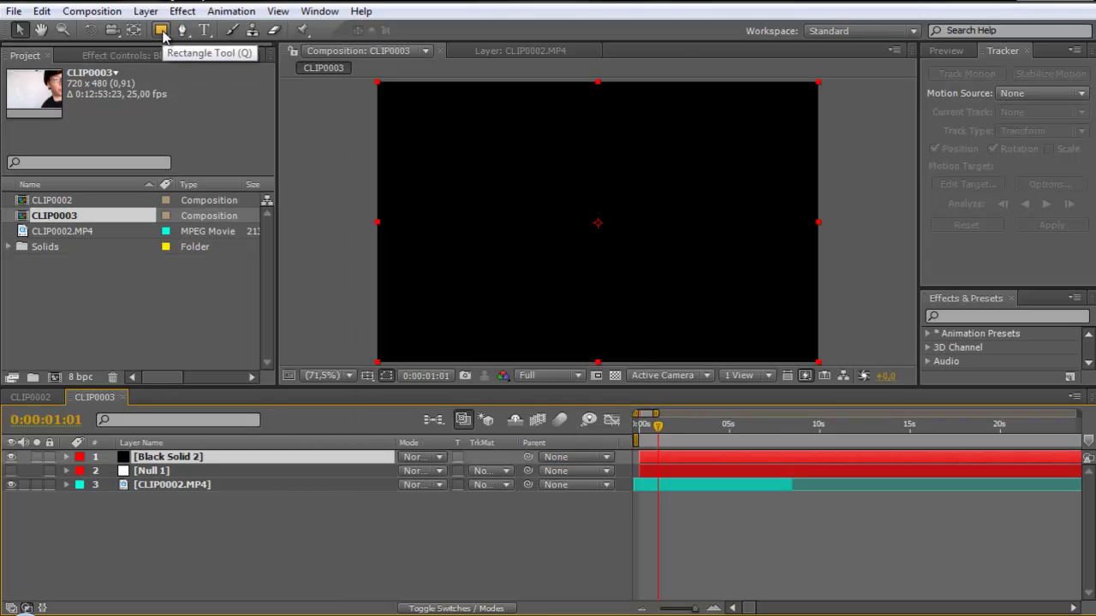
Step: Mask Black Solid 2 to a rectangular bar over the eyes and parent it to Null 1
{"action": "left_click", "coordinate": [161, 31]}
{"action": "left_click_drag", "start_coordinate": [525, 180], "coordinate": [640, 214]}
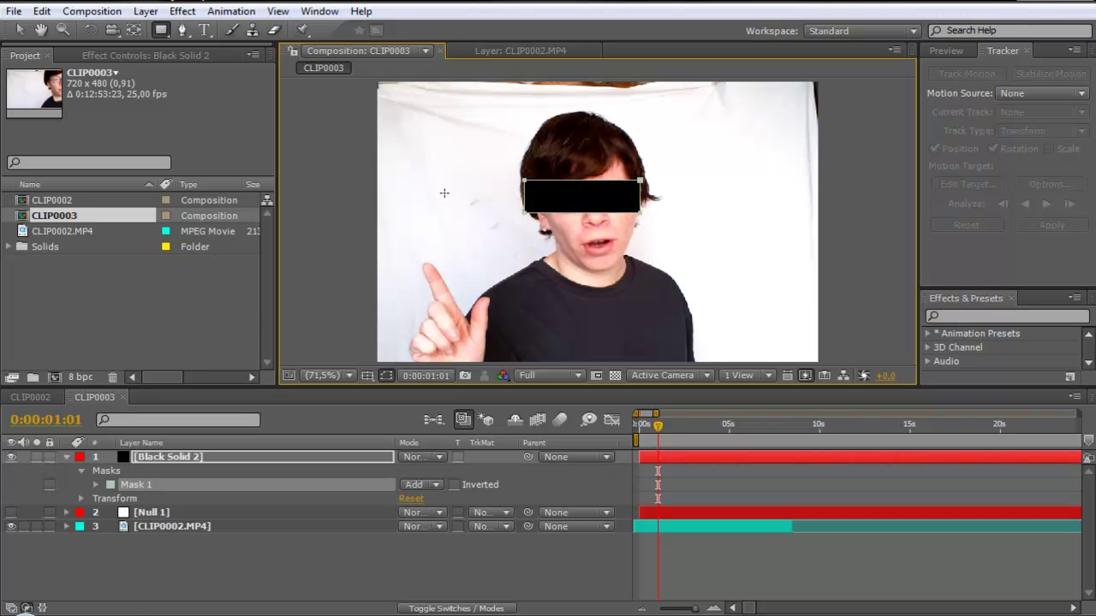
{"action": "left_click", "coordinate": [19, 30]}
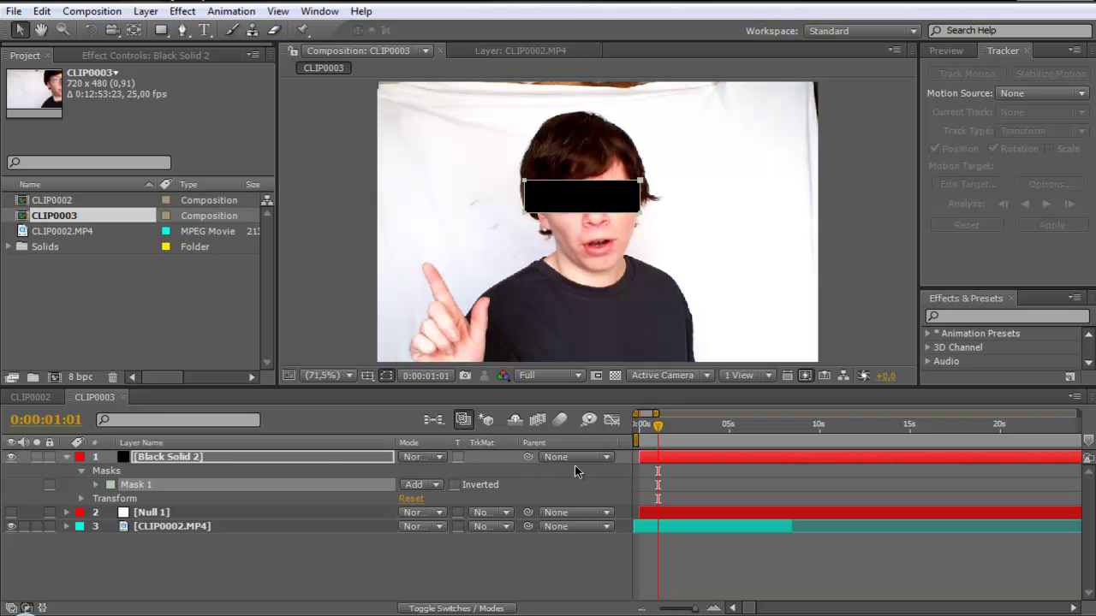
{"action": "left_click_drag", "start_coordinate": [528, 456], "coordinate": [223, 512]}
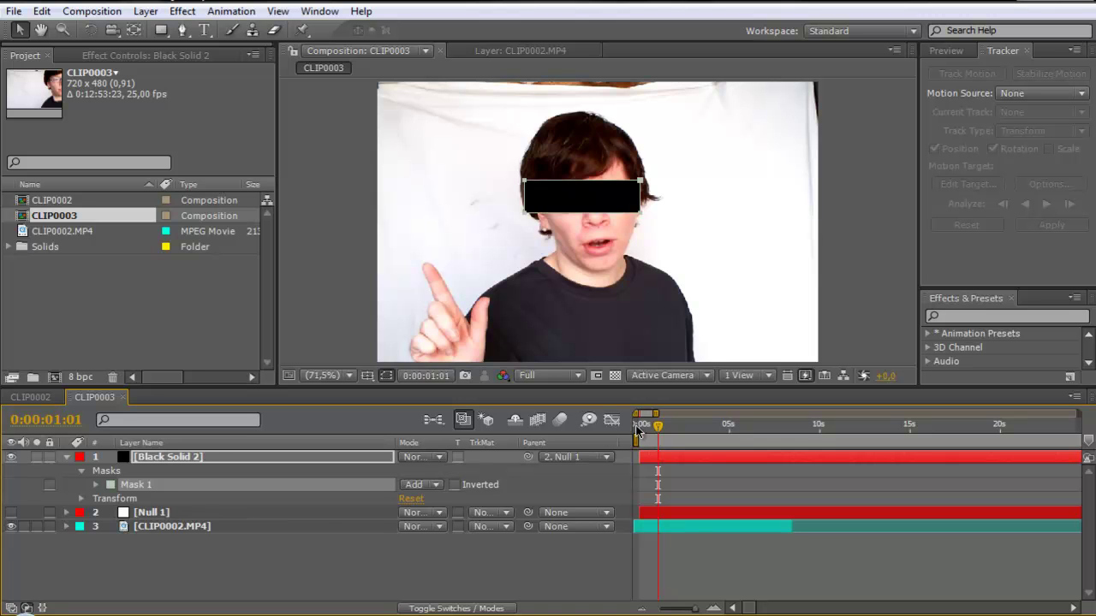
Step: At frame 0, reshape the bar's mask over the eyes, then preview it tracking the head
{"action": "left_click_drag", "start_coordinate": [658, 425], "coordinate": [631, 426]}
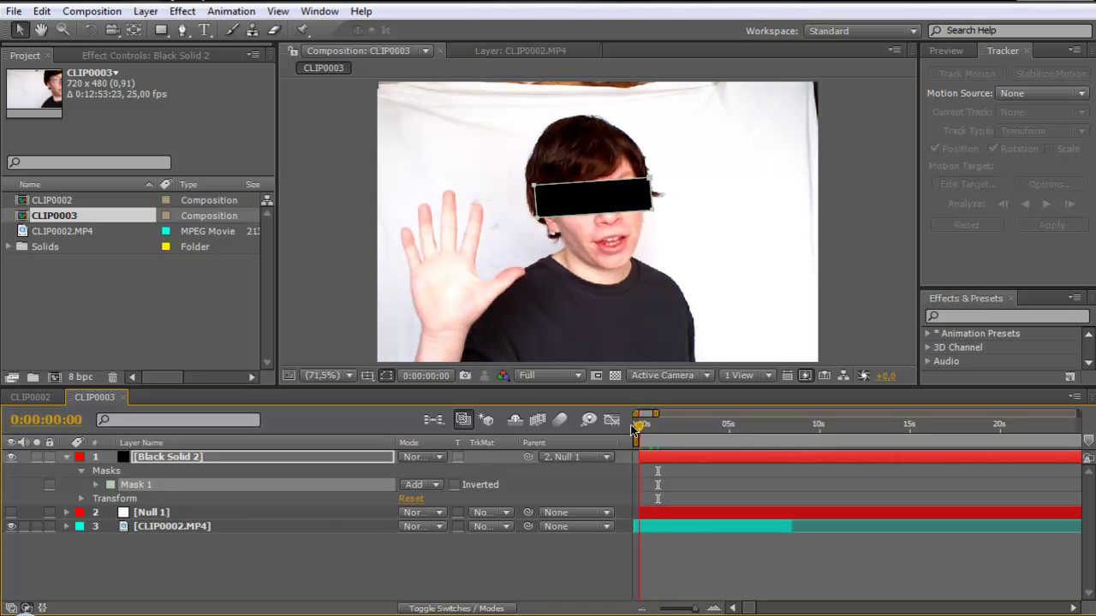
{"action": "left_click", "coordinate": [608, 199]}
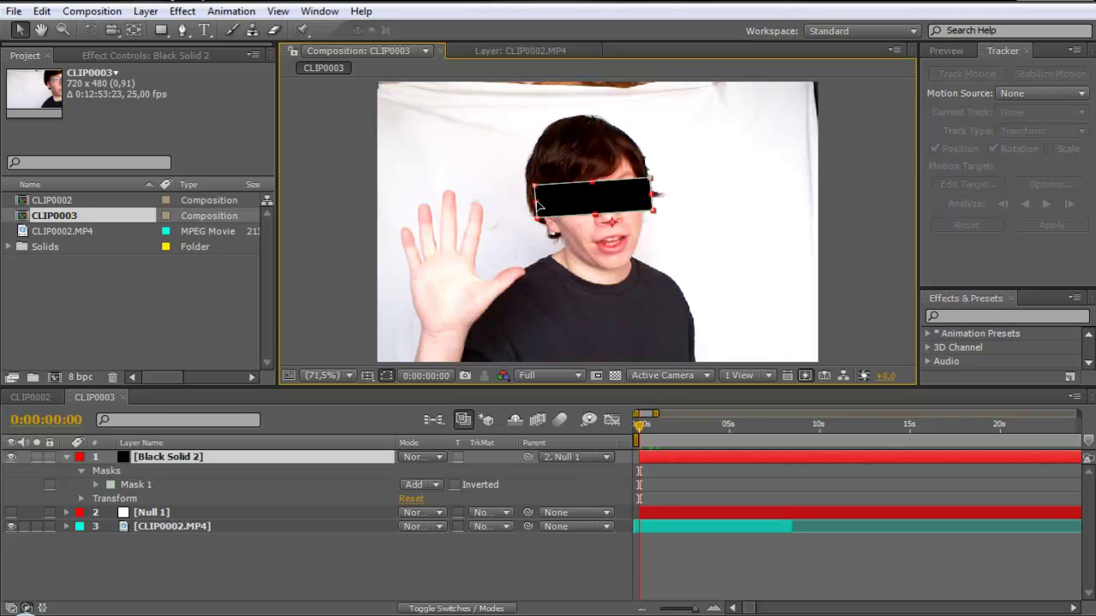
{"action": "left_click_drag", "start_coordinate": [538, 205], "coordinate": [614, 198]}
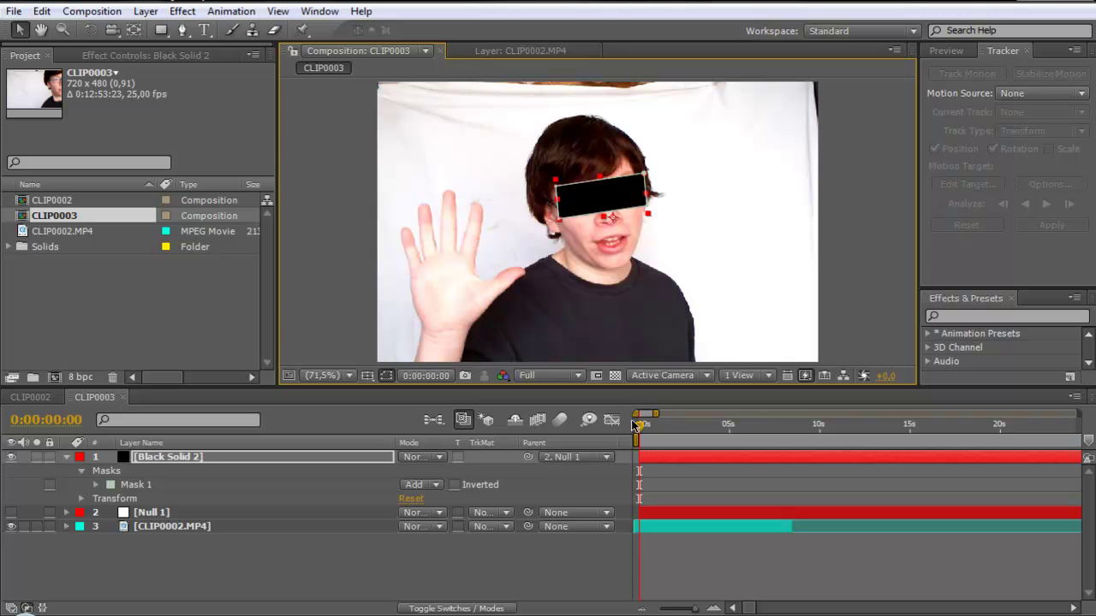
{"action": "left_click_drag", "start_coordinate": [640, 428], "coordinate": [739, 431]}
{"action": "key", "text": "space"}
{"action": "left_click", "coordinate": [552, 575]}
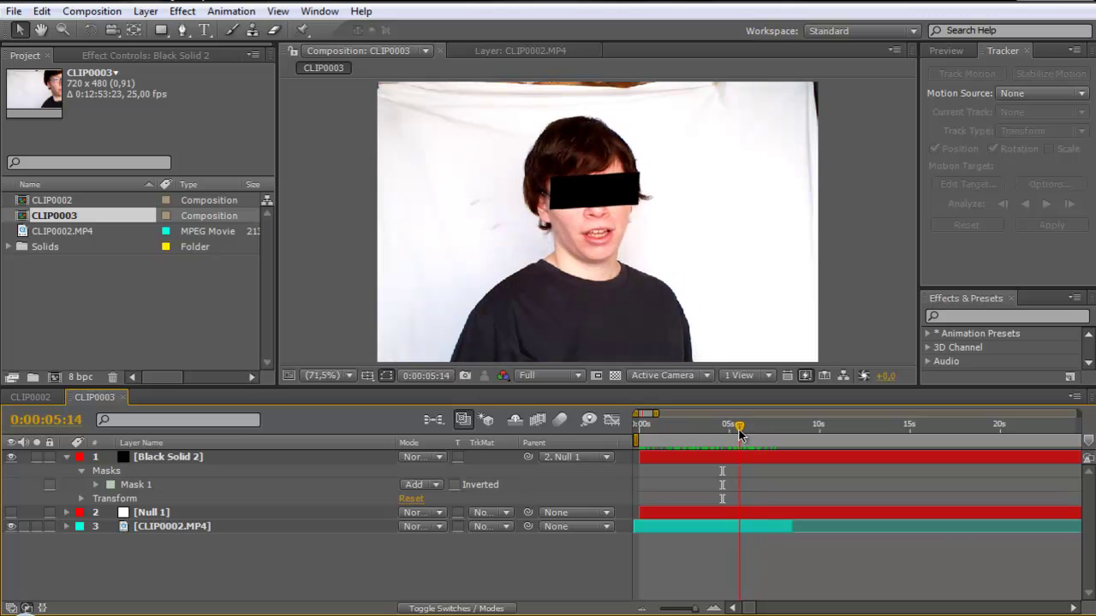
Step: Hide and collapse Black Solid 2, then add a new adjustment layer on top
{"action": "left_click", "coordinate": [11, 457]}
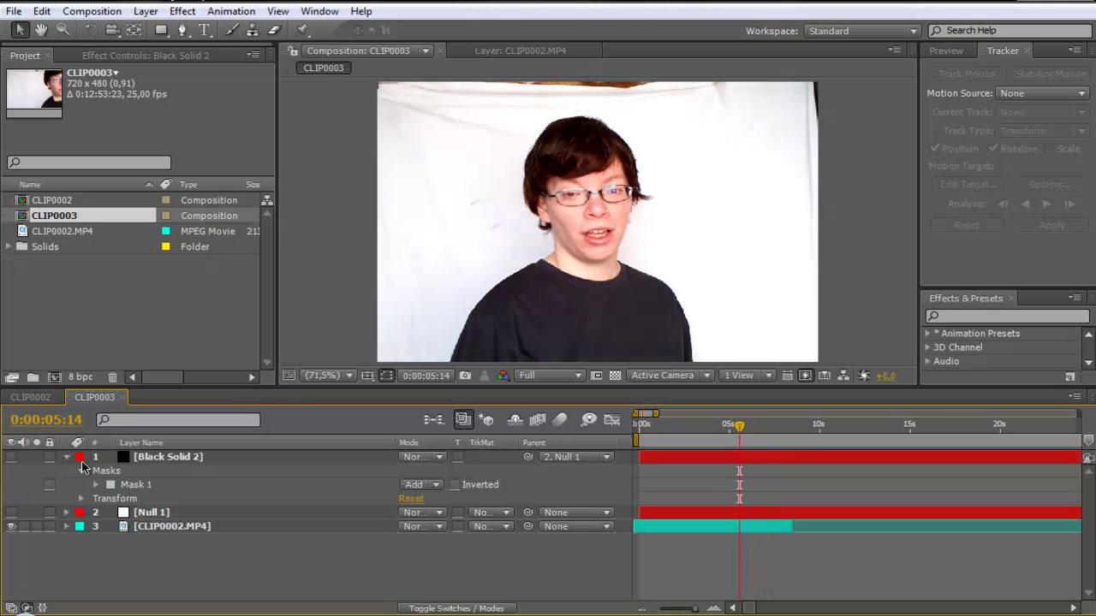
{"action": "left_click", "coordinate": [66, 456]}
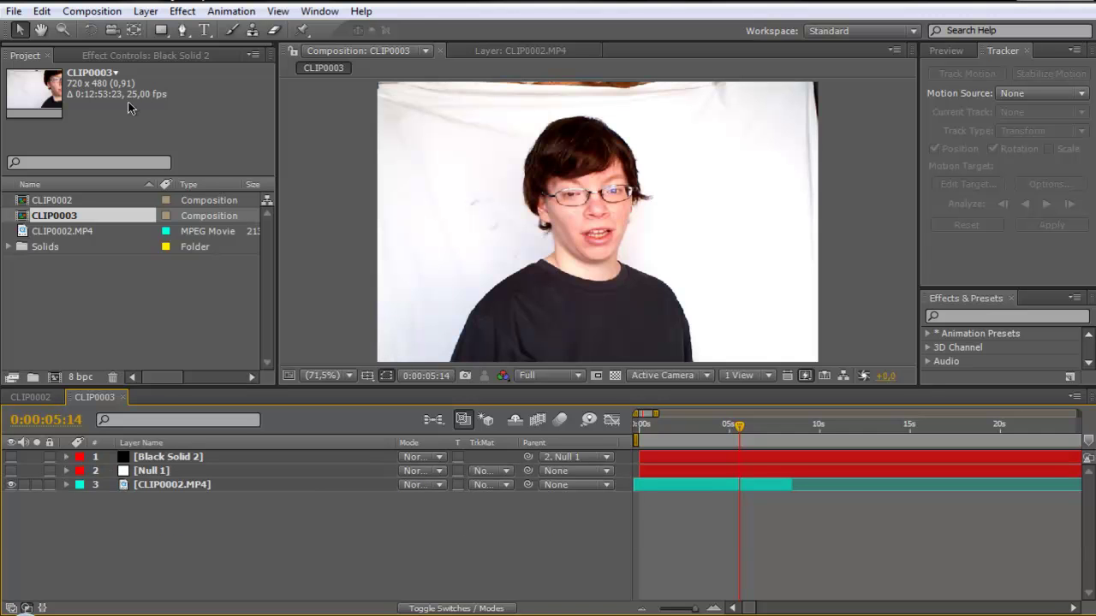
{"action": "left_click", "coordinate": [145, 11]}
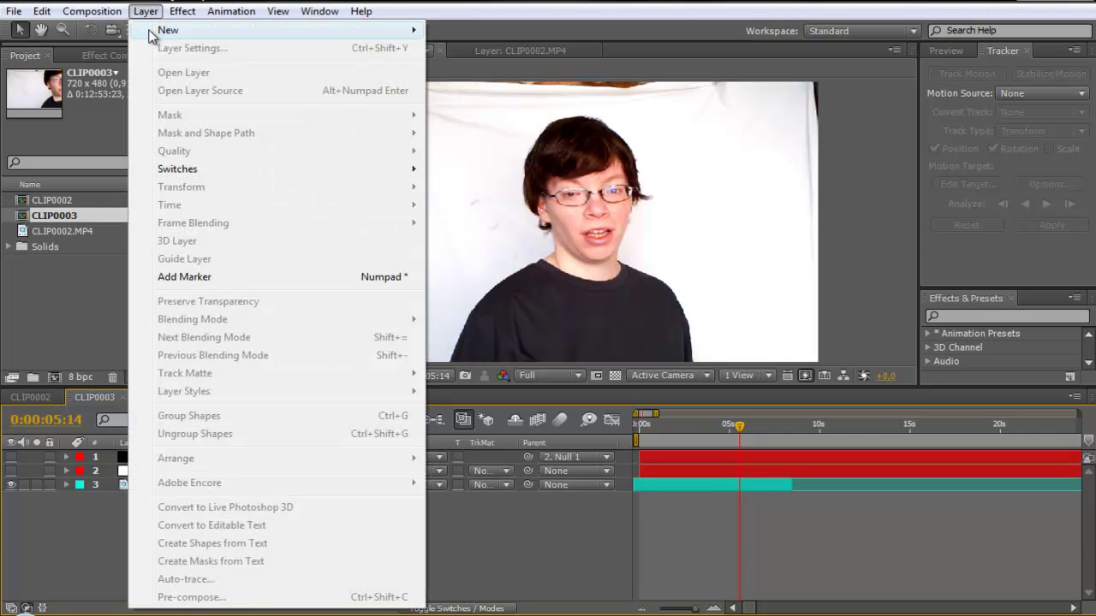
{"action": "mouse_move", "coordinate": [256, 34]}
{"action": "left_click", "coordinate": [458, 139]}
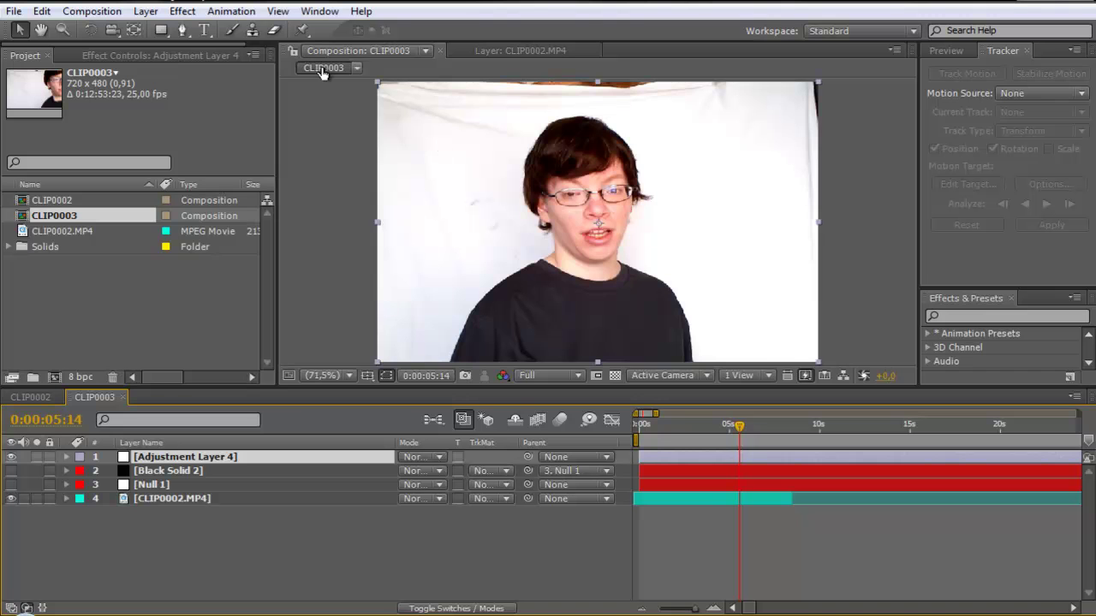
{"action": "left_click", "coordinate": [182, 11]}
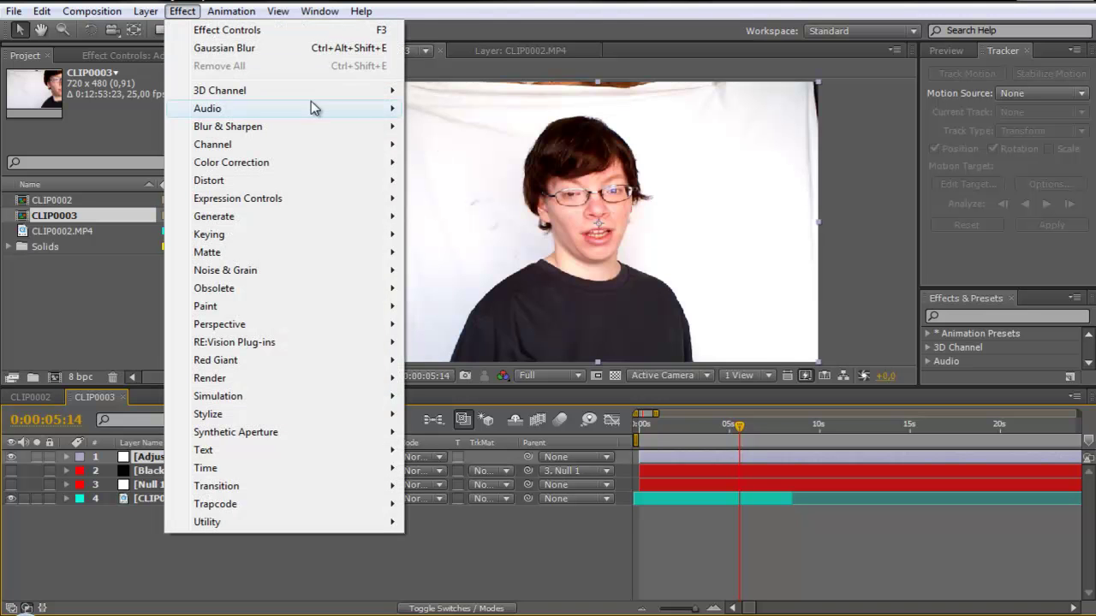
Step: Apply Gaussian Blur to Adjustment Layer 4 and raise Blurriness to 15.4
{"action": "left_click", "coordinate": [231, 48]}
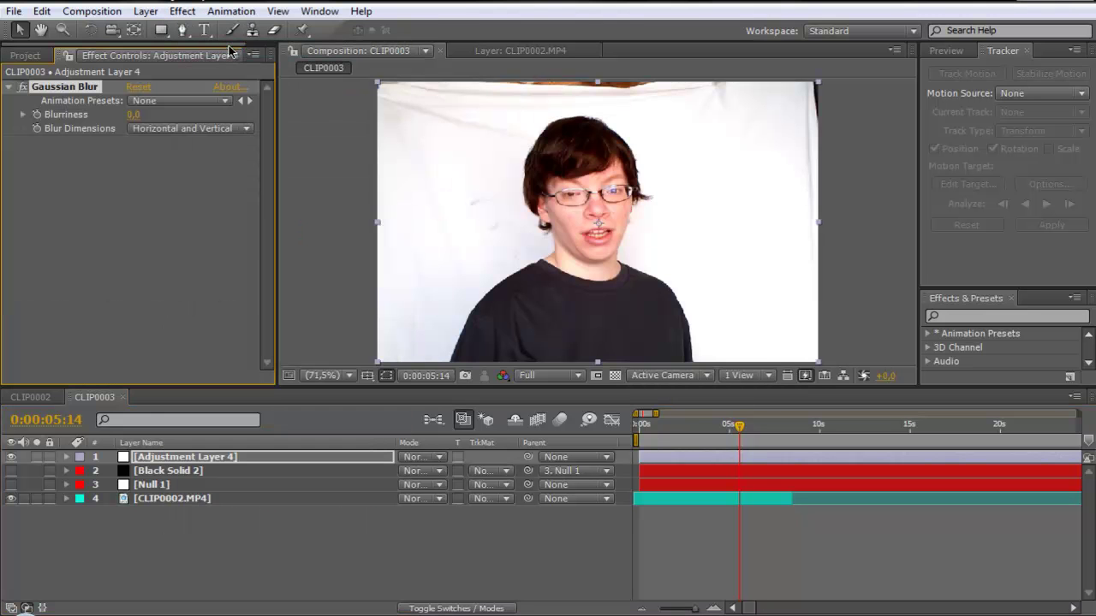
{"action": "left_click_drag", "start_coordinate": [134, 114], "coordinate": [292, 146]}
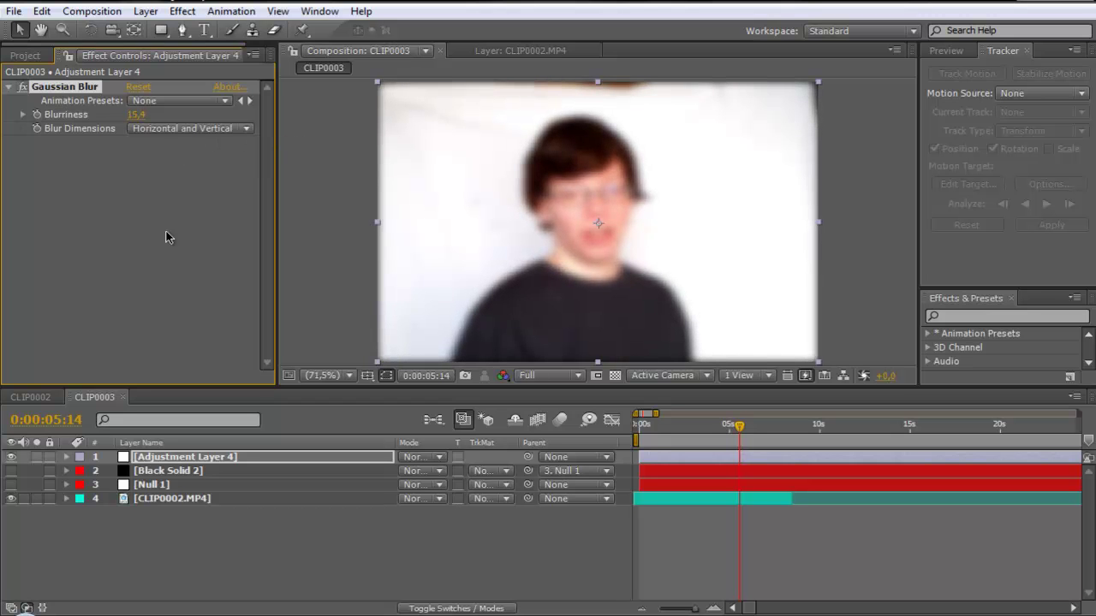
Step: Draw an elliptical mask over the face and parent Adjustment Layer 4 to Null 1
{"action": "left_click", "coordinate": [160, 31]}
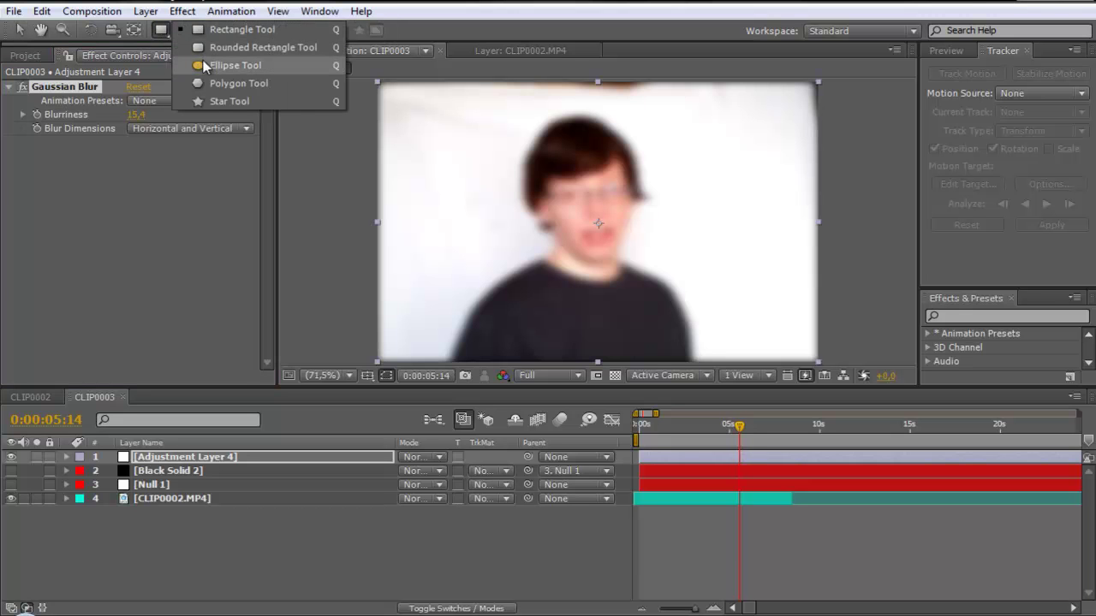
{"action": "left_click", "coordinate": [203, 67]}
{"action": "left_click_drag", "start_coordinate": [537, 130], "coordinate": [635, 258]}
{"action": "key", "text": "v"}
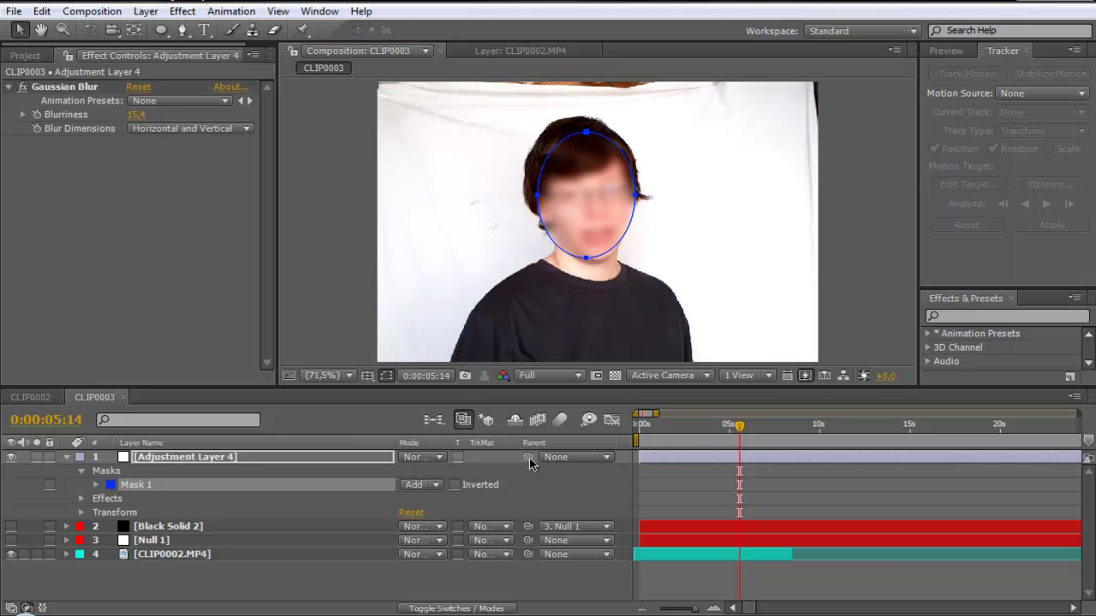
{"action": "left_click_drag", "start_coordinate": [528, 459], "coordinate": [229, 542]}
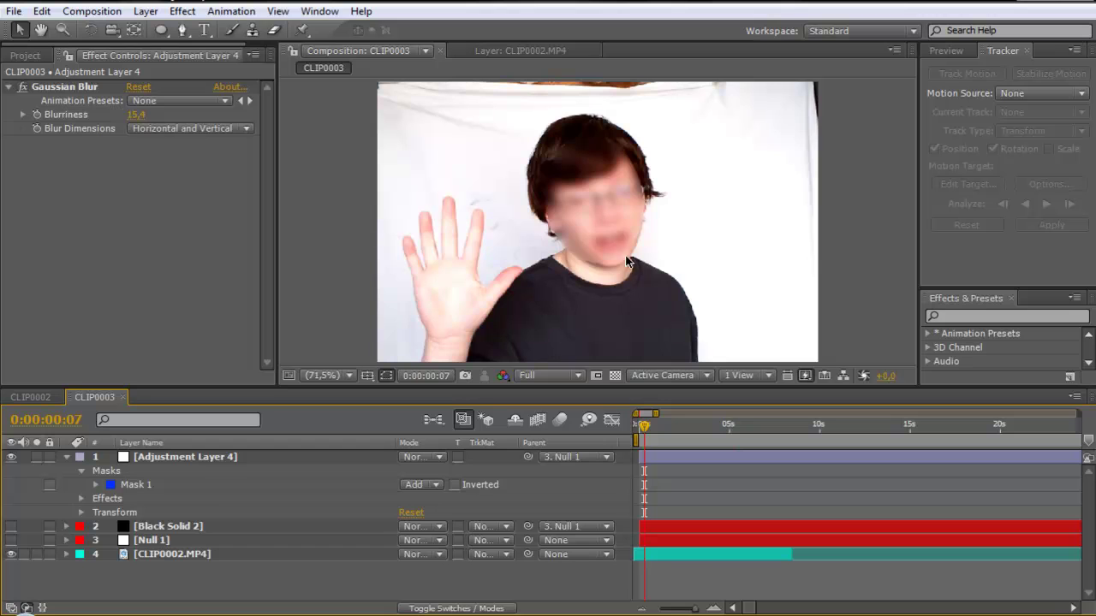
Step: Give Mask 1 on Adjustment Layer 4 a 40-pixel feather and 31-pixel expansion
{"action": "left_click", "coordinate": [96, 485]}
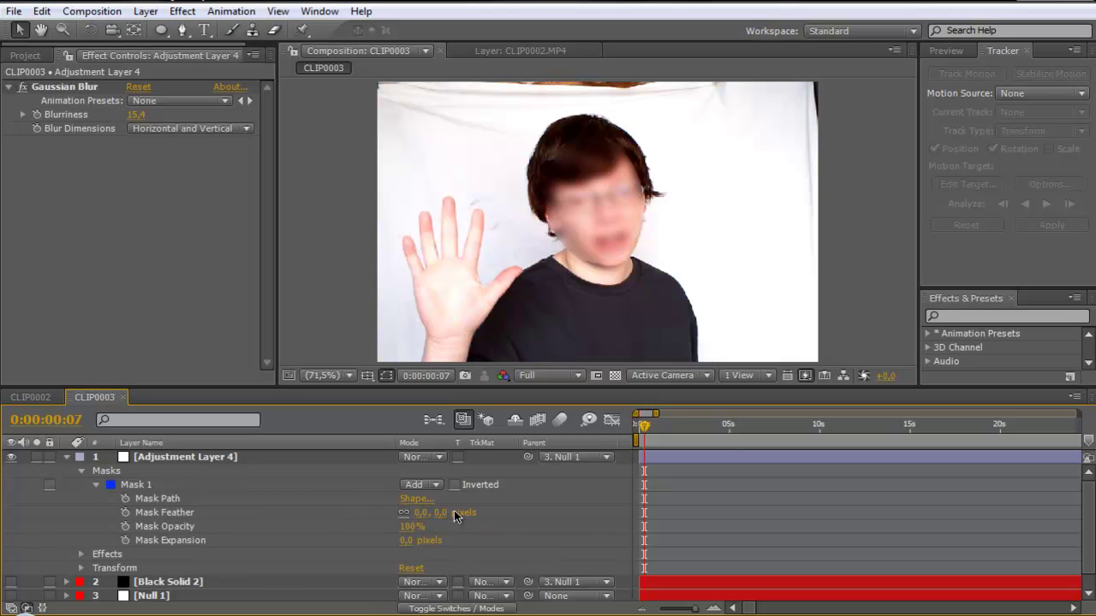
{"action": "left_click_drag", "start_coordinate": [440, 512], "coordinate": [473, 511]}
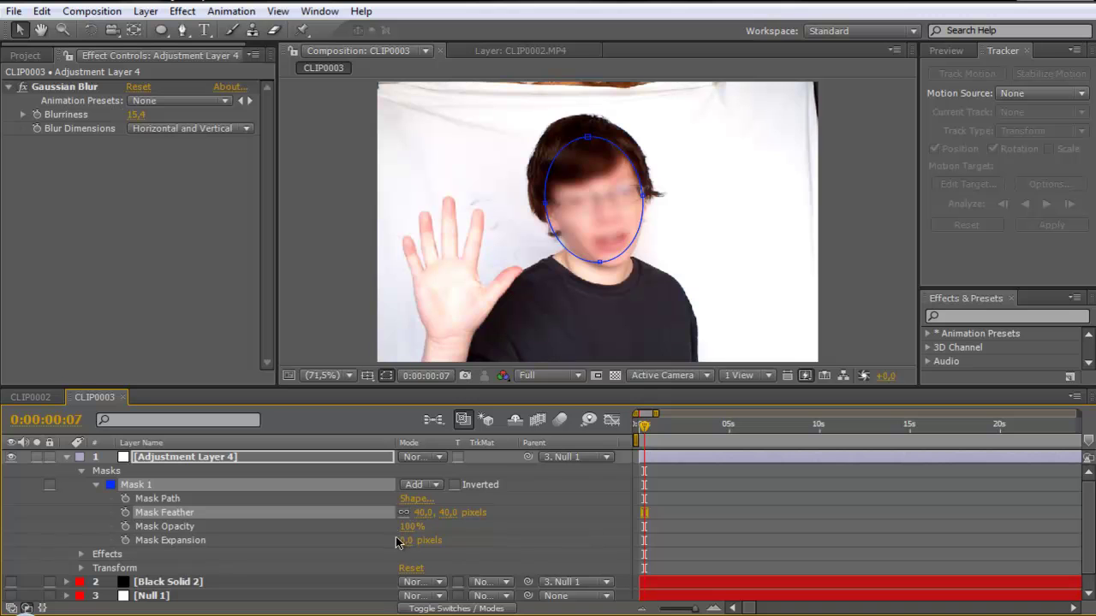
{"action": "left_click_drag", "start_coordinate": [405, 546], "coordinate": [426, 541]}
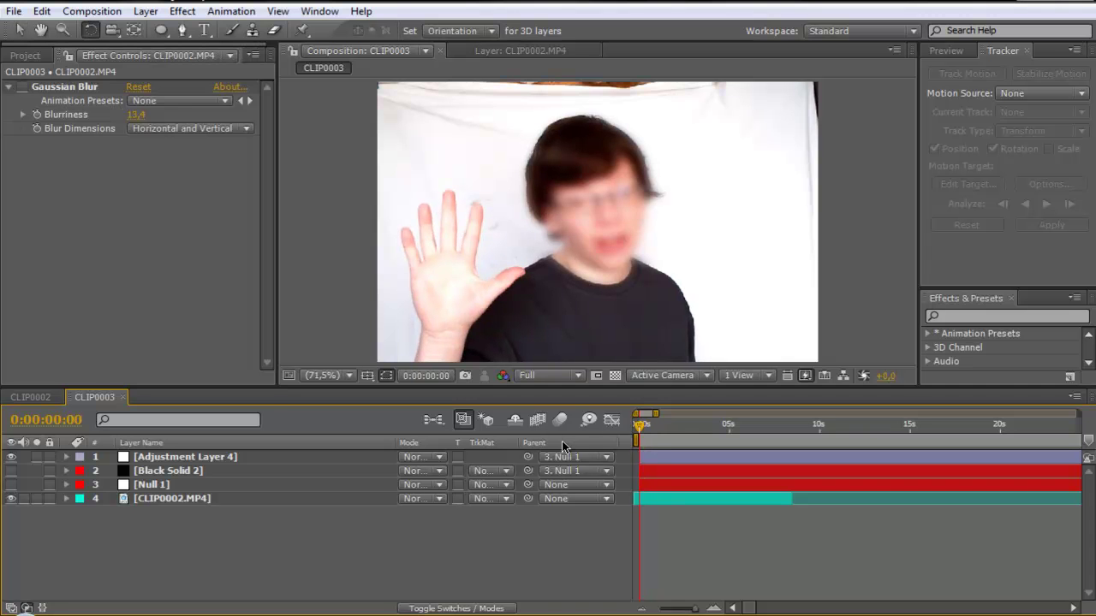
Step: Raise Gaussian Blur Blurriness on Adjustment Layer 4 to 24.7, then scrub the timeline to verify
{"action": "key", "text": "w"}
{"action": "left_click_drag", "start_coordinate": [638, 425], "coordinate": [715, 428]}
{"action": "left_click", "coordinate": [185, 457]}
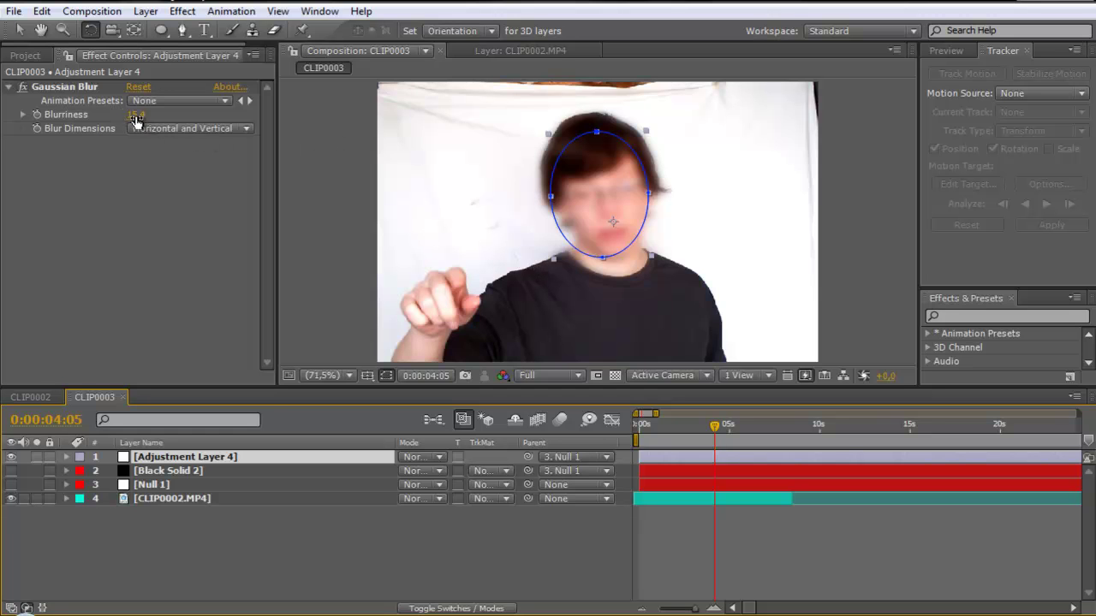
{"action": "left_click_drag", "start_coordinate": [137, 117], "coordinate": [236, 134]}
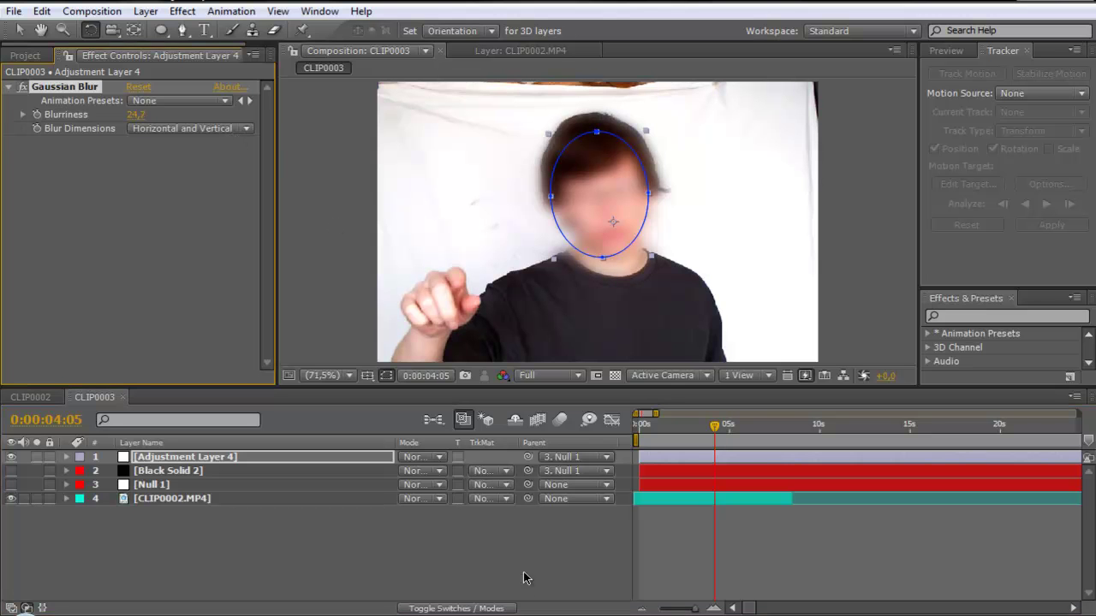
{"action": "left_click", "coordinate": [551, 552]}
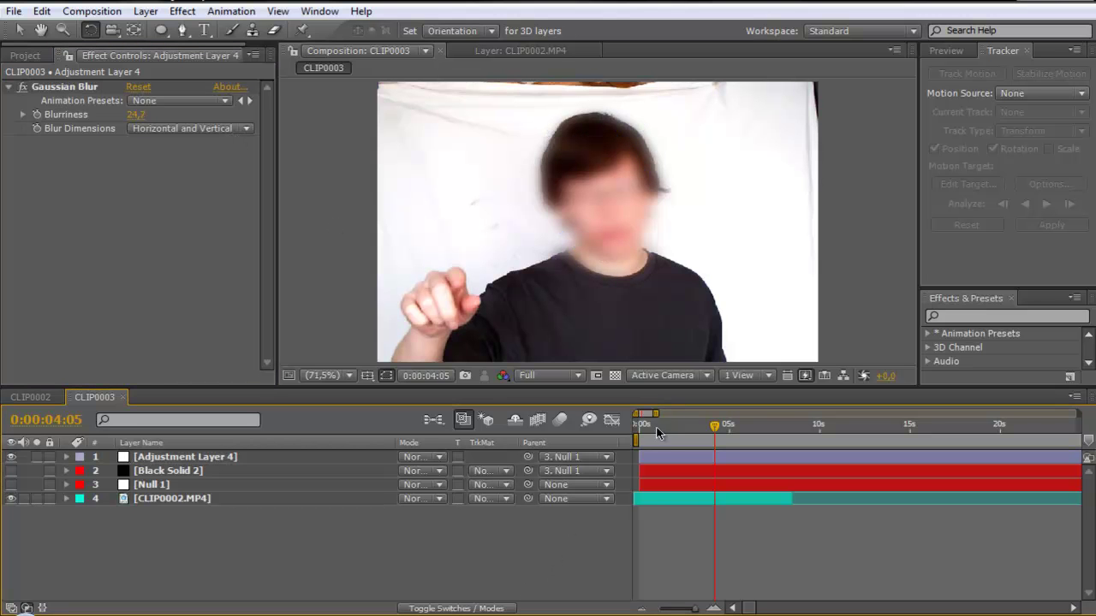
{"action": "left_click_drag", "start_coordinate": [657, 432], "coordinate": [720, 434]}
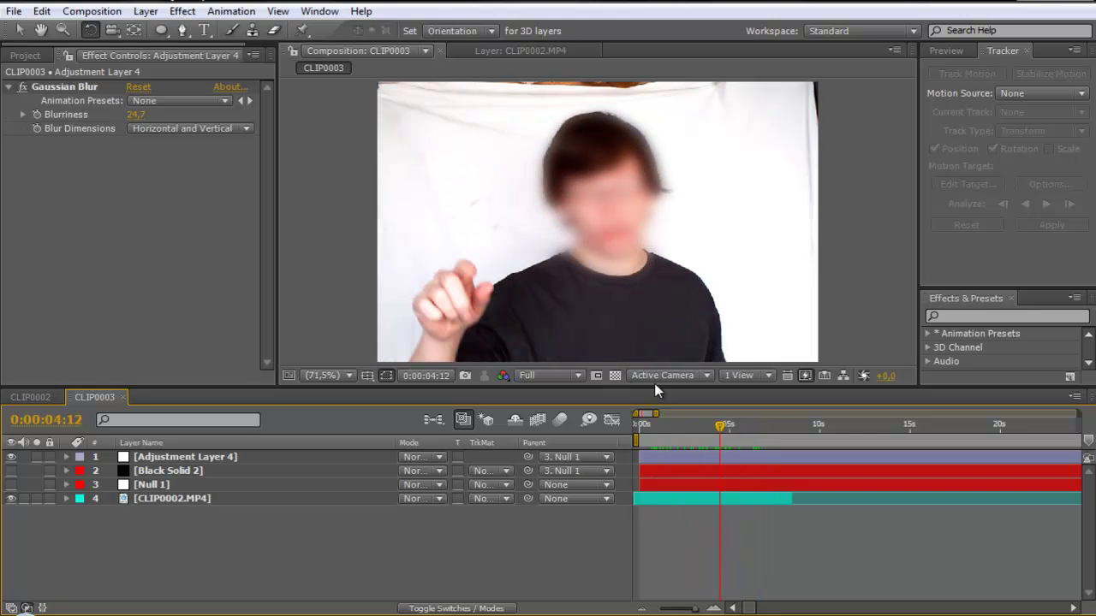